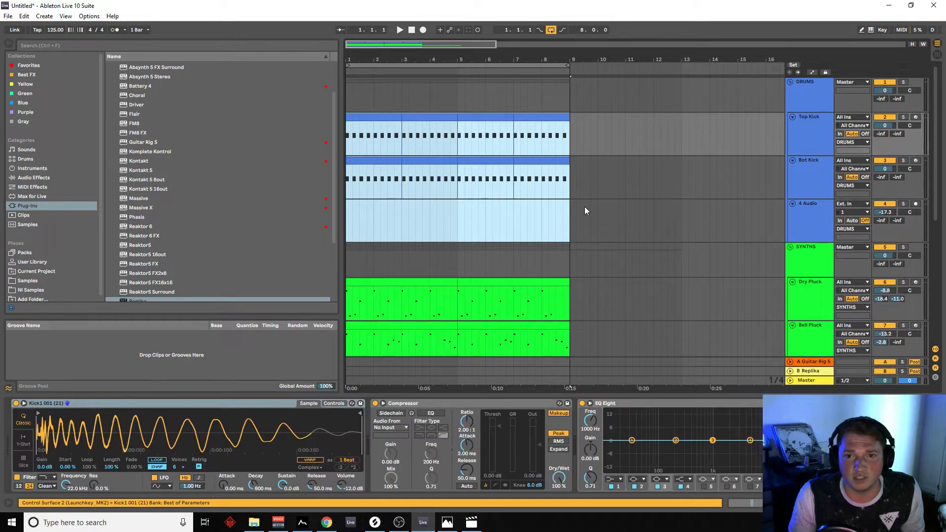
- Audition the Top Kick and Bot Kick tracks one at a time, soloing each during playback
{"action": "left_click", "coordinate": [738, 159]}
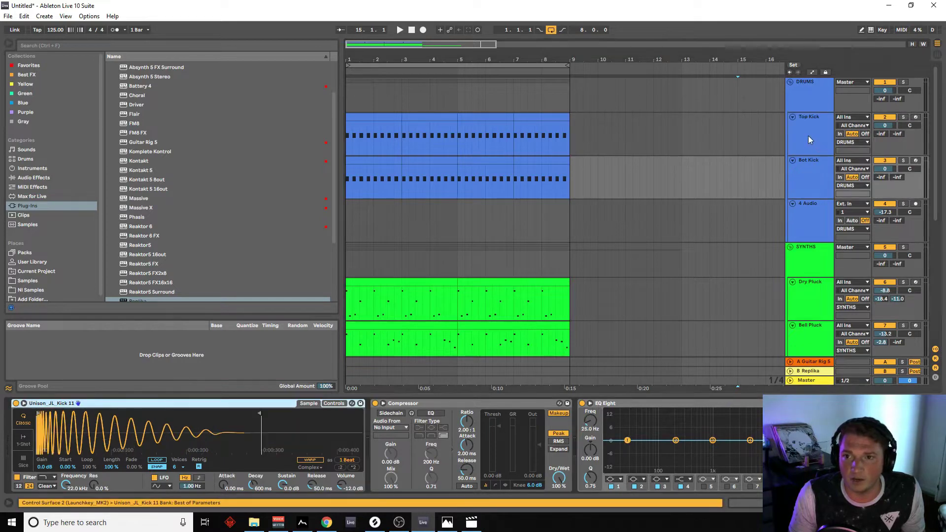
{"action": "left_click", "coordinate": [903, 117]}
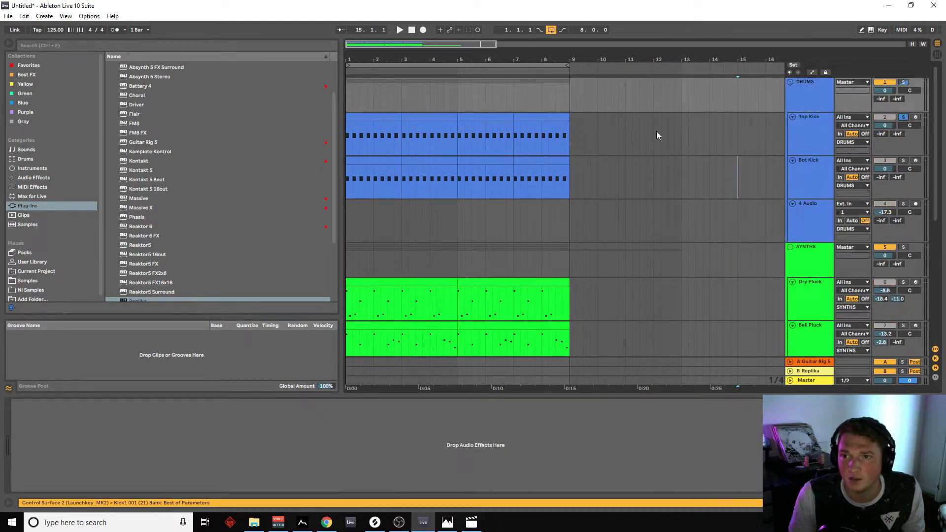
{"action": "key", "text": "space"}
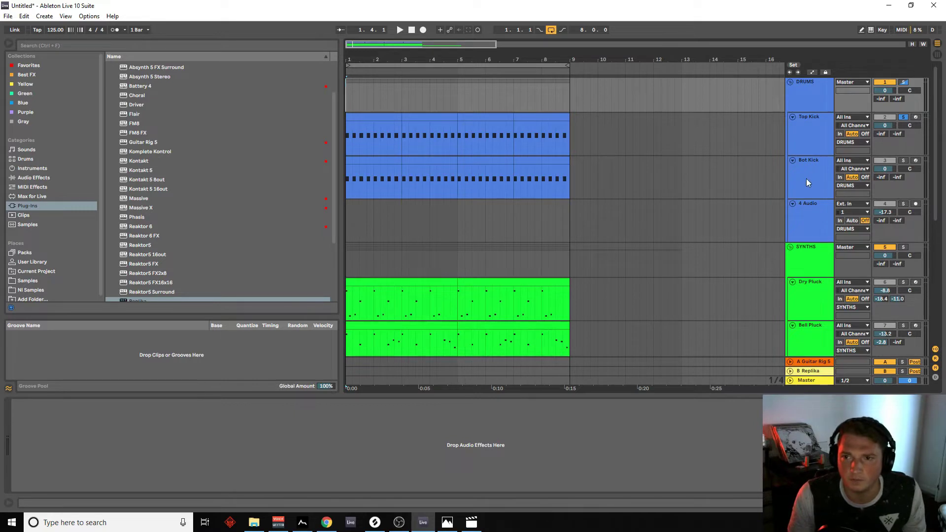
{"action": "left_click", "coordinate": [817, 170]}
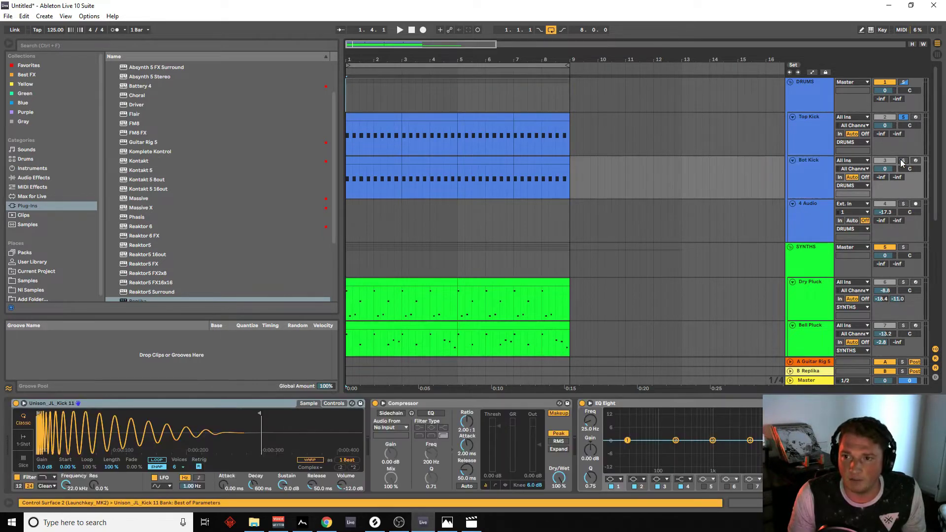
{"action": "key", "text": "space"}
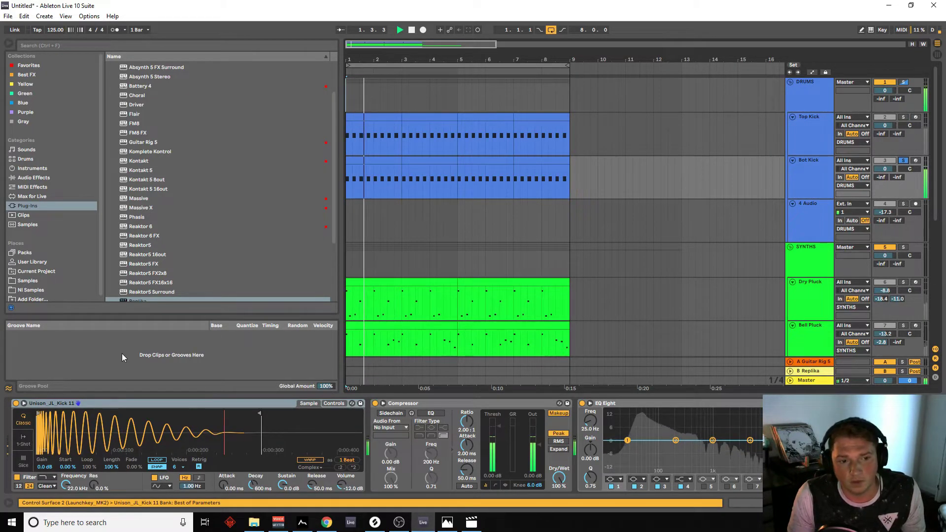
- Trim the end of the Bot Kick sample and switch the samplers on both kick tracks to 1-Shot mode
{"action": "left_click_drag", "start_coordinate": [260, 412], "coordinate": [241, 411]}
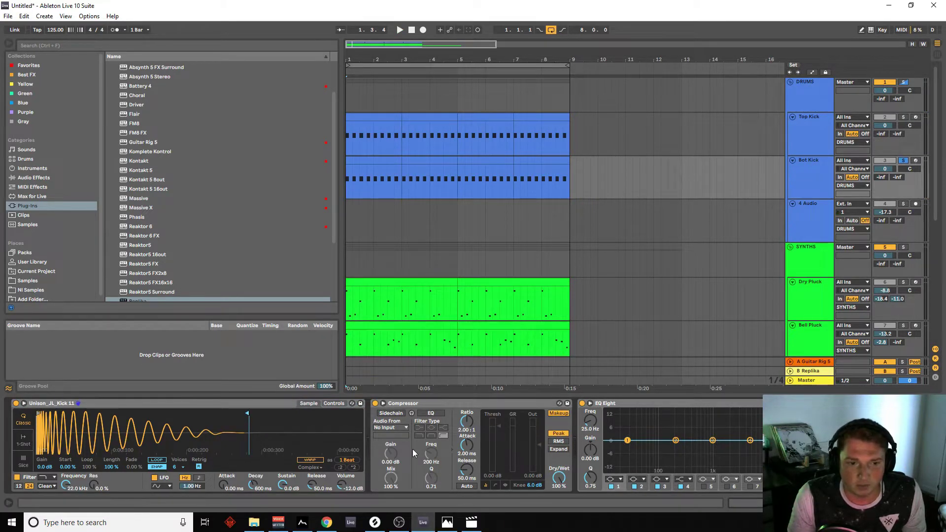
{"action": "left_click", "coordinate": [825, 127]}
{"action": "left_click", "coordinate": [803, 175]}
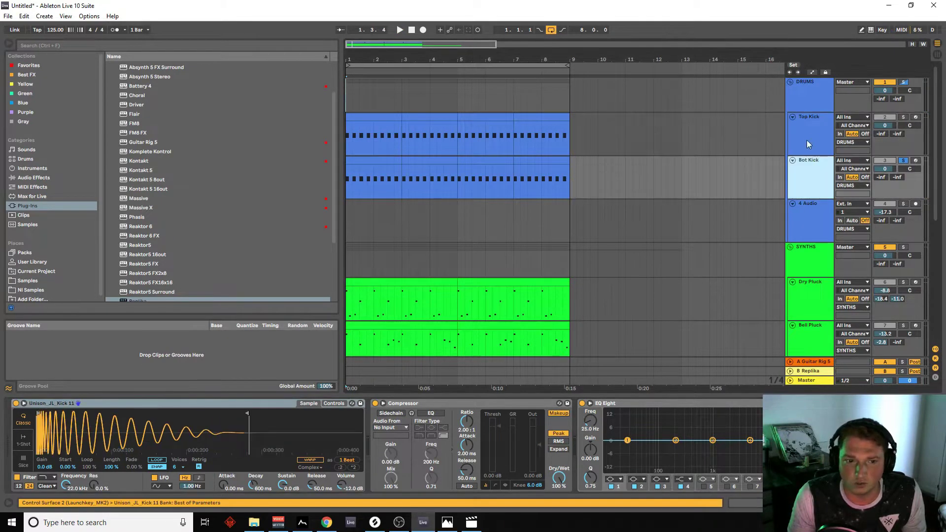
{"action": "left_click", "coordinate": [807, 144]}
{"action": "left_click", "coordinate": [808, 173]}
{"action": "left_click", "coordinate": [22, 440]}
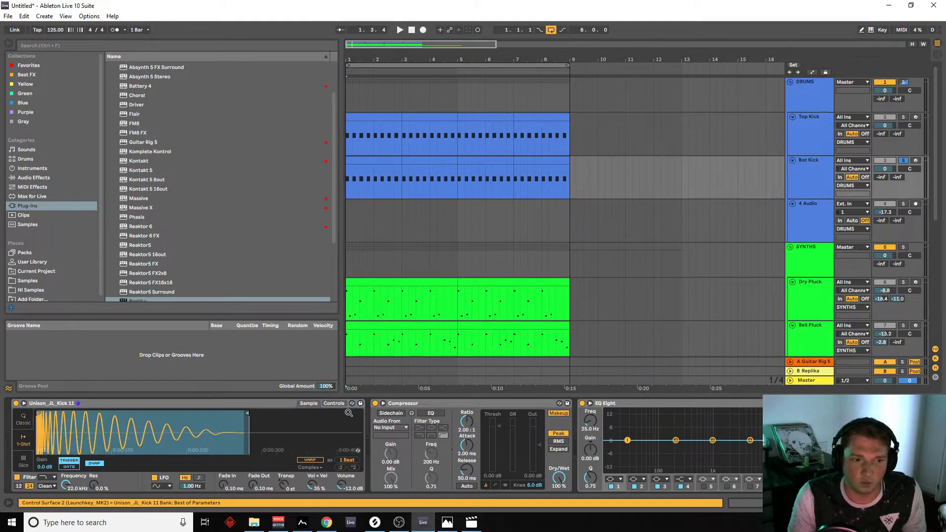
{"action": "left_click", "coordinate": [809, 139]}
{"action": "left_click", "coordinate": [24, 438]}
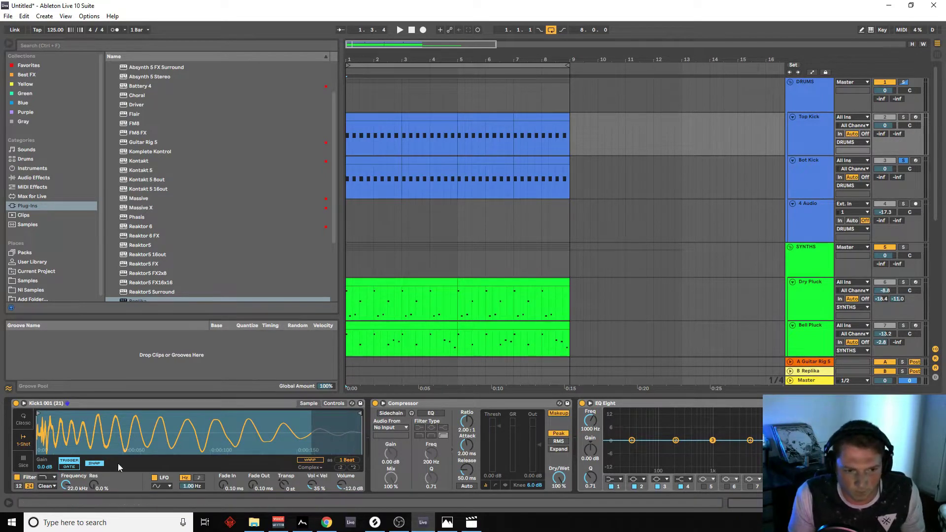
- Turn off Snap in the kick samplers and trim the Bot Kick sample's end slightly shorter
{"action": "left_click", "coordinate": [95, 463]}
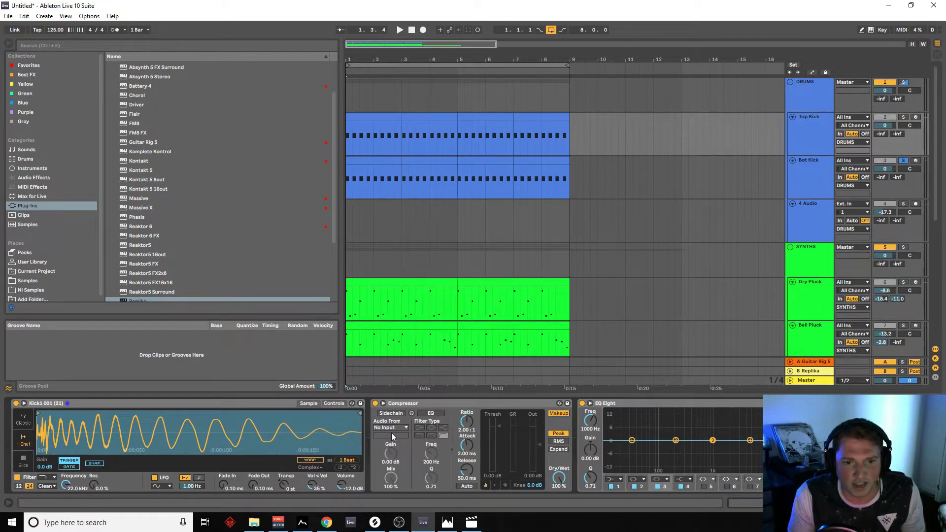
{"action": "left_click", "coordinate": [95, 463]}
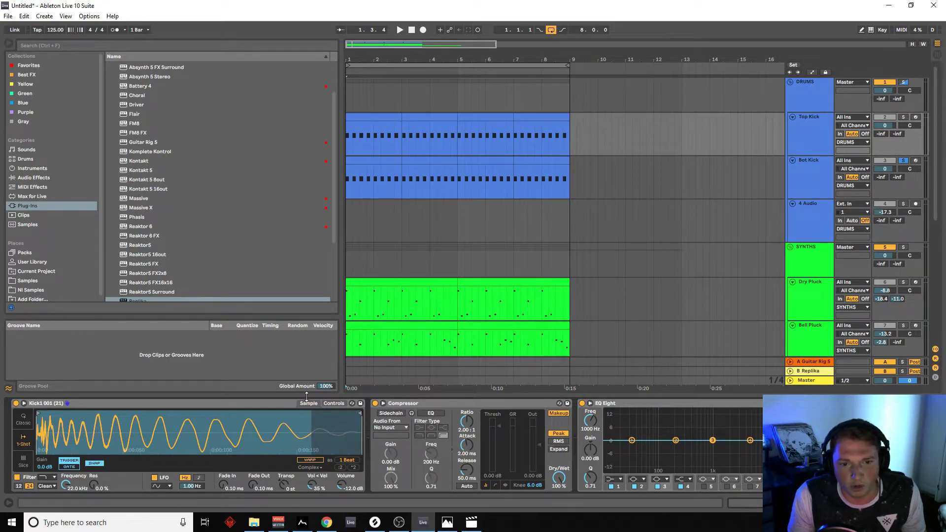
{"action": "left_click", "coordinate": [92, 464]}
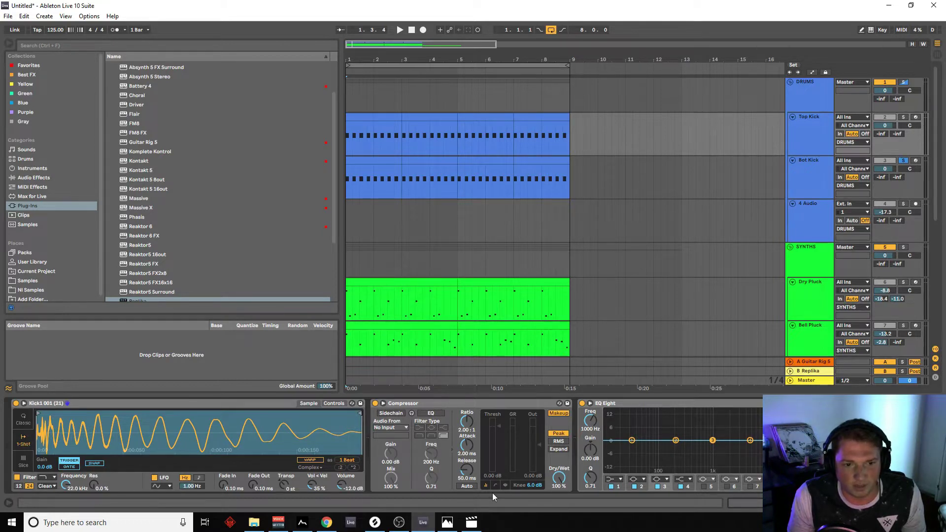
{"action": "left_click", "coordinate": [809, 171]}
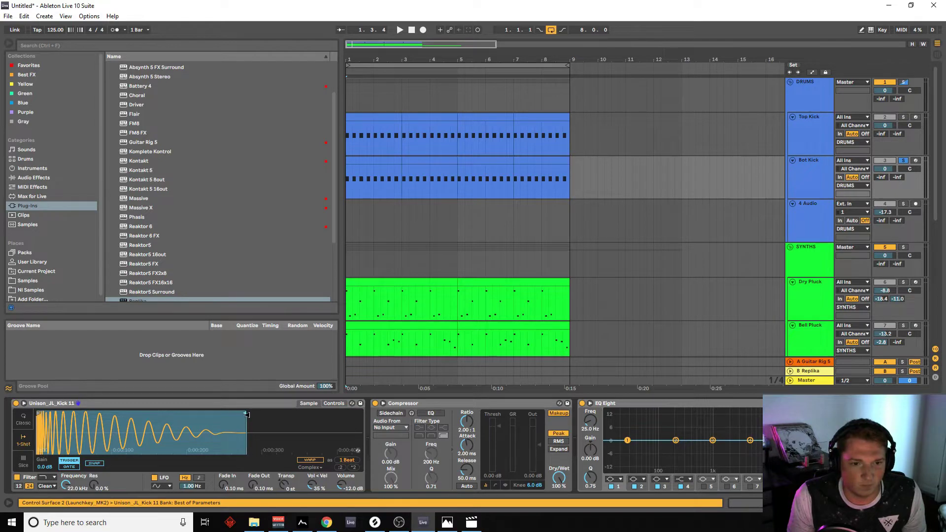
{"action": "left_click_drag", "start_coordinate": [247, 415], "coordinate": [242, 415]}
- Solo the Top Kick, trim its sample to about half the waveform, and set Fade Out to about 42.9 ms
{"action": "left_click", "coordinate": [822, 127]}
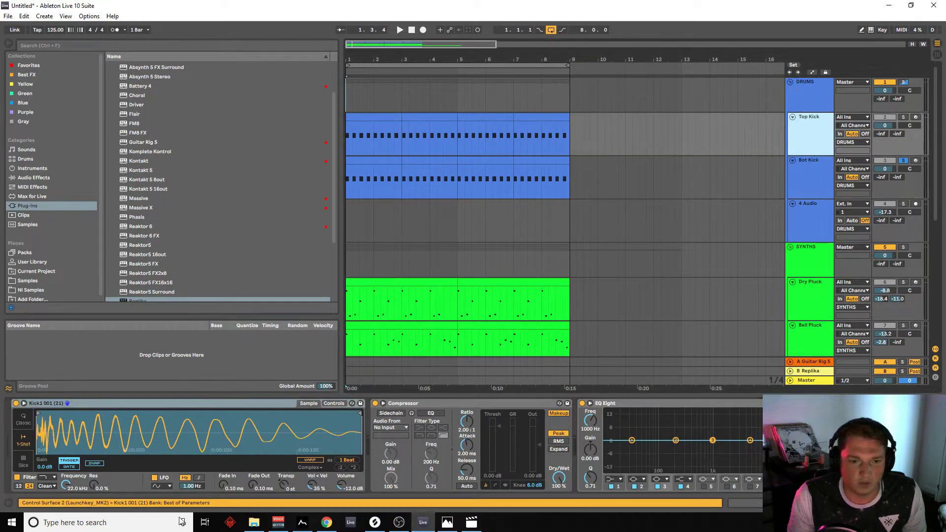
{"action": "left_click_drag", "start_coordinate": [361, 425], "coordinate": [320, 427]}
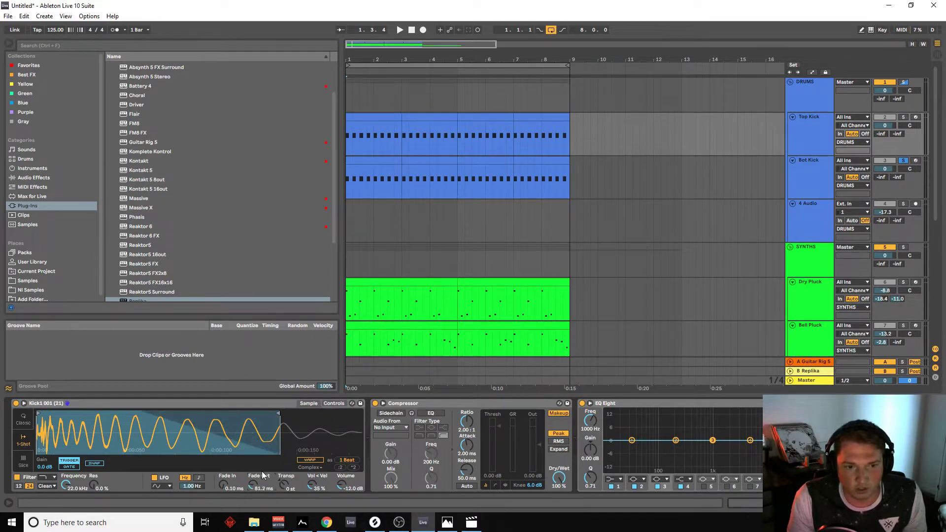
{"action": "left_click_drag", "start_coordinate": [253, 484], "coordinate": [253, 471]}
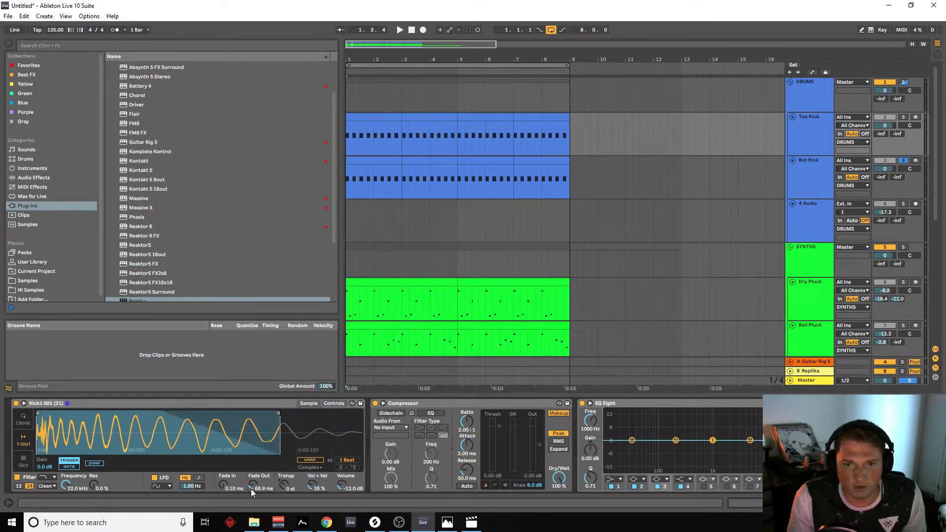
{"action": "left_click", "coordinate": [905, 117]}
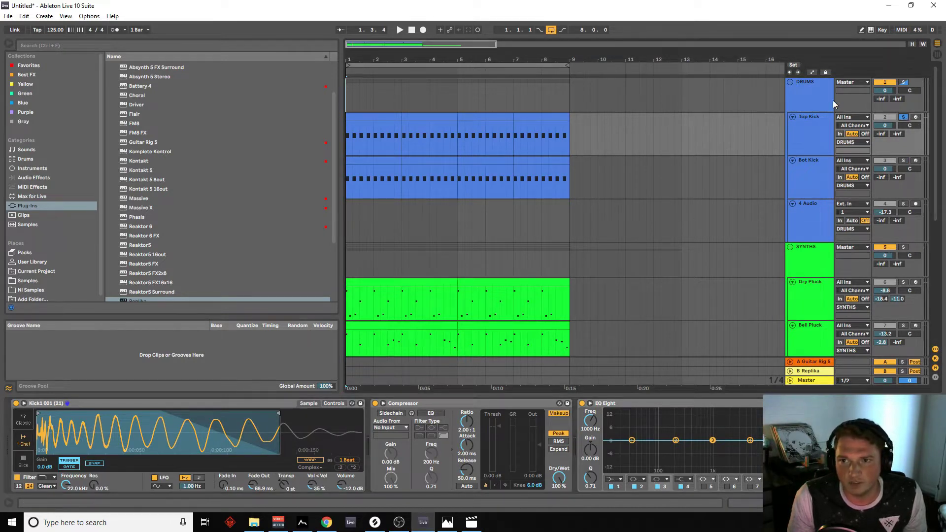
{"action": "key", "text": "space"}
{"action": "left_click_drag", "start_coordinate": [279, 422], "coordinate": [199, 422]}
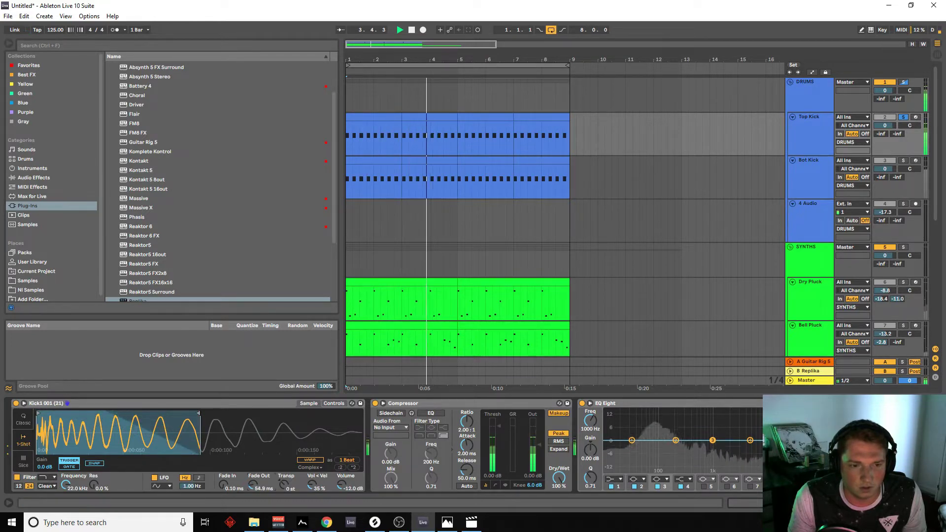
{"action": "mouse_move", "coordinate": [199, 414]}
{"action": "left_mouse_down"}
{"action": "mouse_move", "coordinate": [185, 415]}
{"action": "mouse_move", "coordinate": [199, 424]}
{"action": "left_mouse_up"}
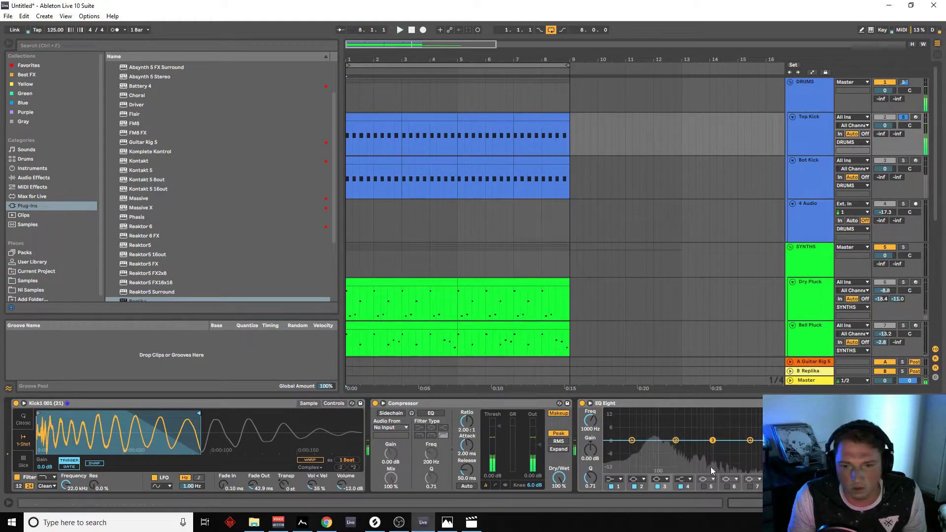
- Apply a low cut on band 1 of the Top Kick's EQ Eight at about 126 Hz with Q 0.48
{"action": "left_click", "coordinate": [620, 478]}
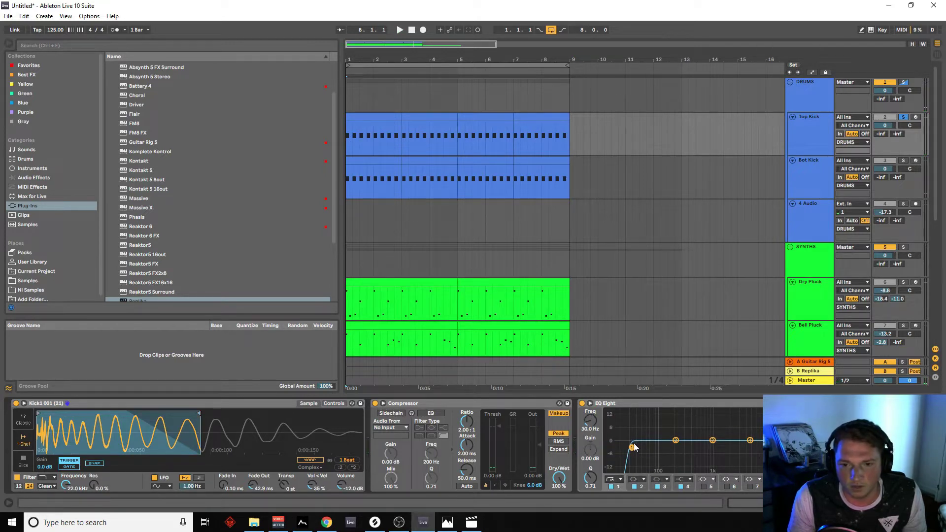
{"action": "key", "text": "space"}
{"action": "mouse_move", "coordinate": [666, 447]}
{"action": "left_mouse_down"}
{"action": "mouse_move", "coordinate": [679, 449]}
{"action": "mouse_move", "coordinate": [664, 451]}
{"action": "left_mouse_up"}
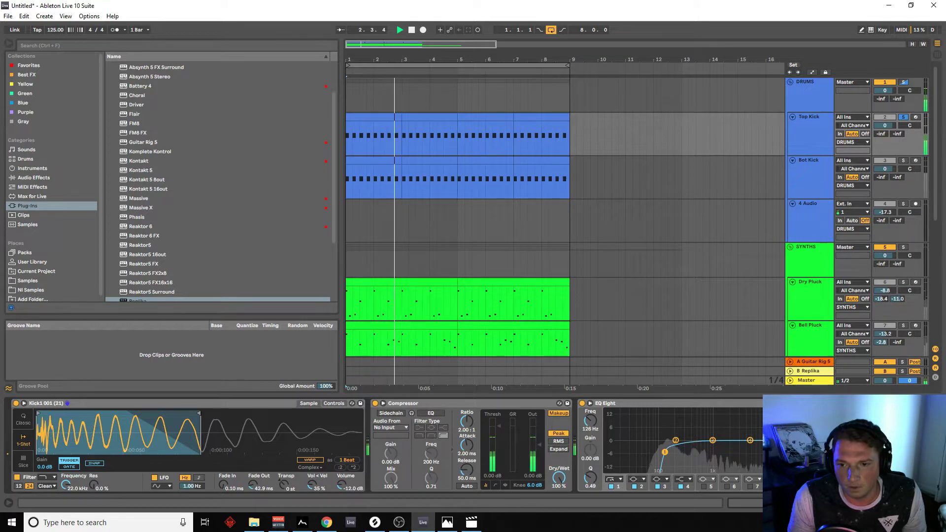
- Lower the Top Kick's EQ band 4 to about -4.34 dB at 5.62 kHz and move band 3 to about 1.11 kHz, 0.12 dB
{"action": "key", "text": "space"}
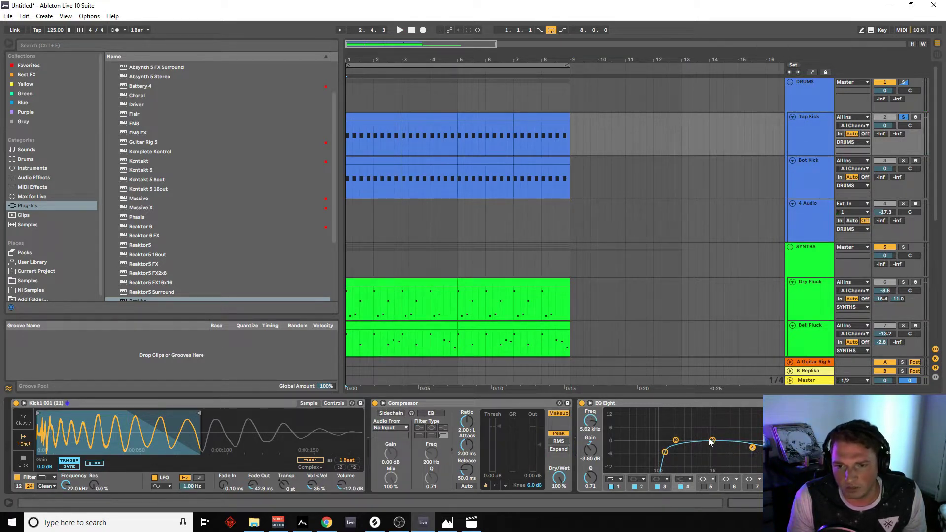
{"action": "key", "text": "space"}
{"action": "left_click_drag", "start_coordinate": [752, 448], "coordinate": [751, 449]}
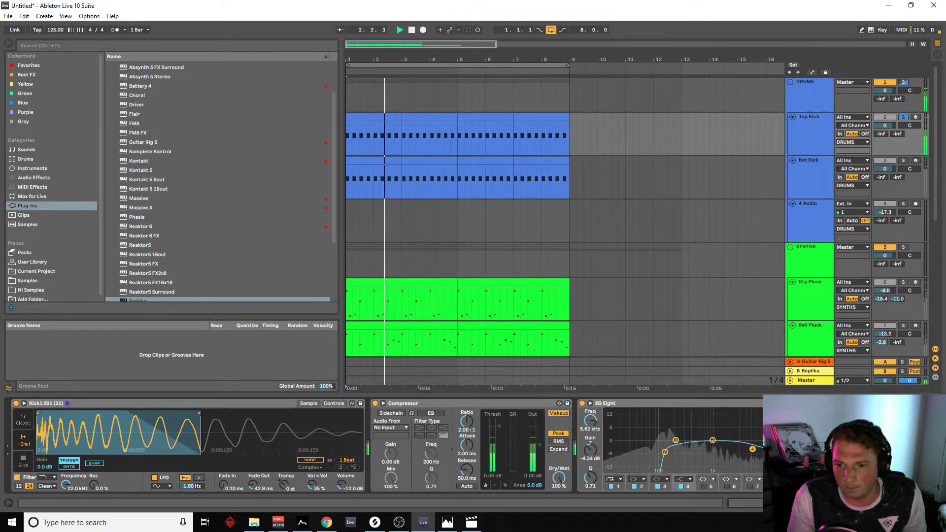
{"action": "left_click_drag", "start_coordinate": [713, 440], "coordinate": [715, 441]}
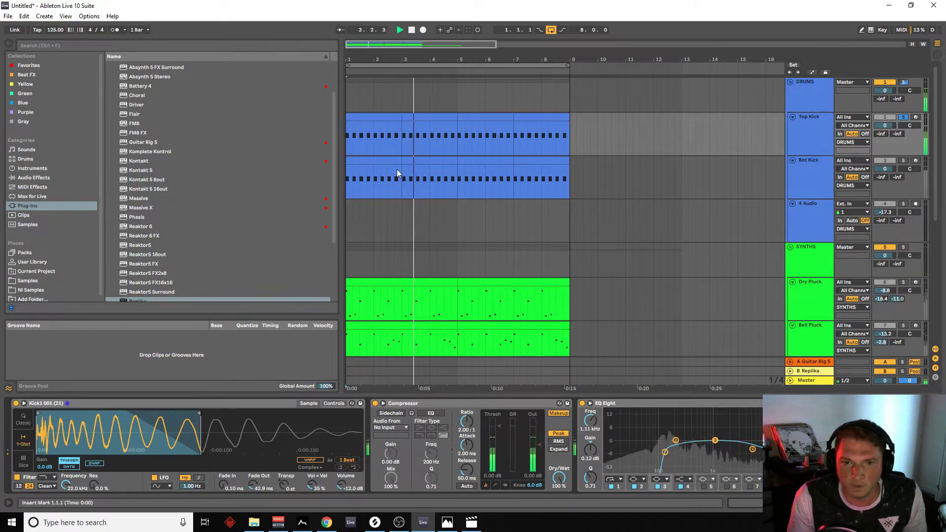
{"action": "key", "text": "space"}
- Apply a low cut on band 1 of the Bot Kick's EQ Eight at about 18.6 Hz
{"action": "left_click", "coordinate": [816, 175]}
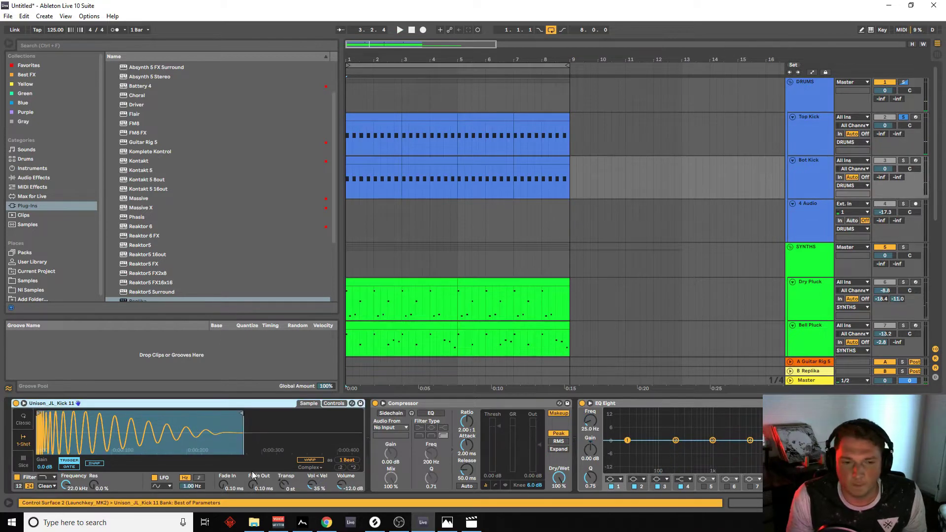
{"action": "key", "text": "space"}
{"action": "left_click", "coordinate": [627, 439]}
{"action": "left_click", "coordinate": [613, 479]}
{"action": "left_click", "coordinate": [614, 421]}
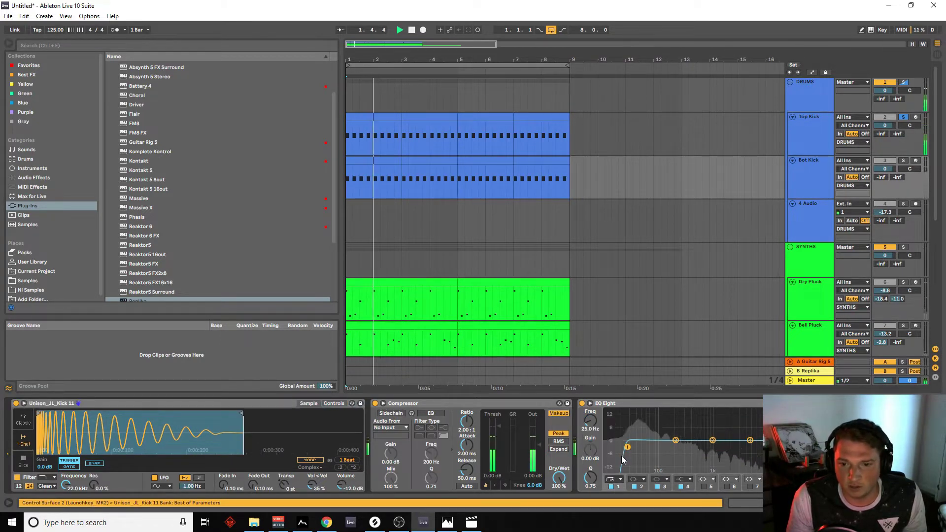
{"action": "left_click_drag", "start_coordinate": [627, 448], "coordinate": [620, 448]}
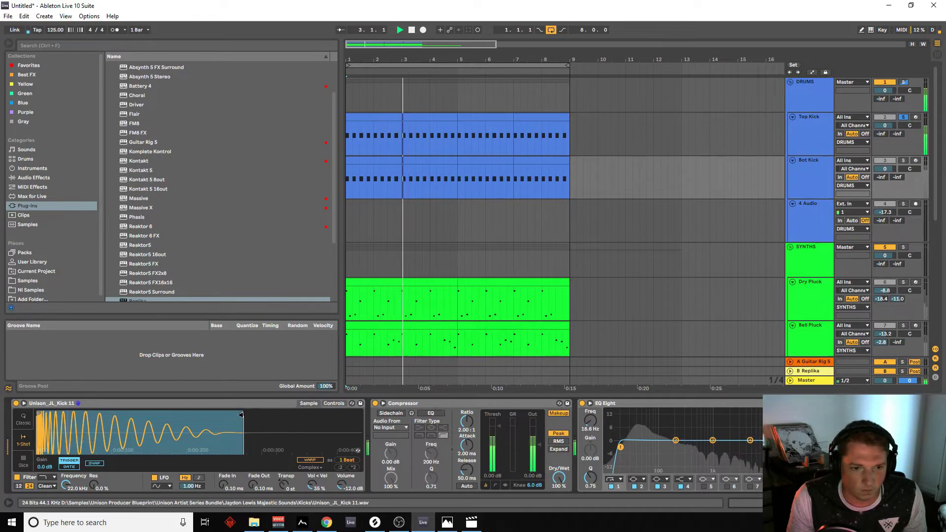
- Solo the Bot Kick, shorten its sample to about the first 200 ms, and set Fade Out to about 50.6 ms
{"action": "left_click_drag", "start_coordinate": [241, 415], "coordinate": [234, 415]}
{"action": "left_click", "coordinate": [903, 160]}
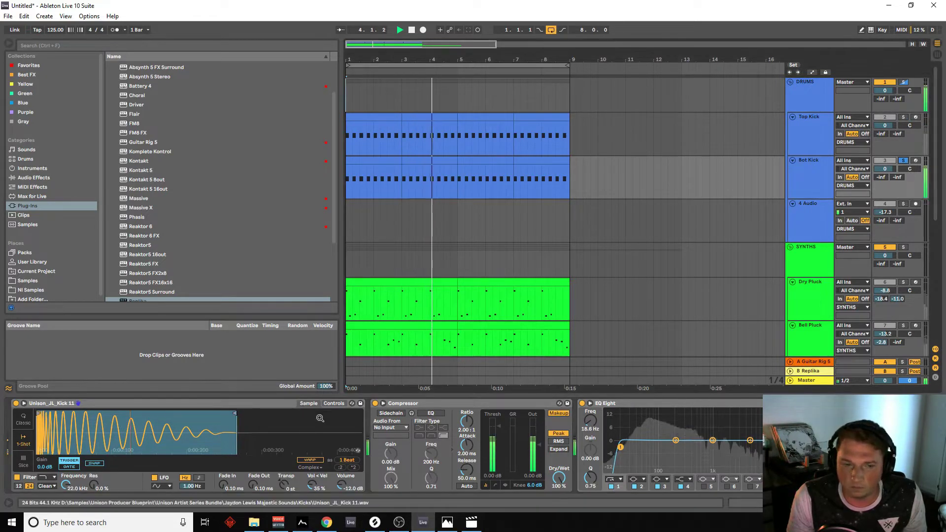
{"action": "left_click_drag", "start_coordinate": [235, 413], "coordinate": [225, 413]}
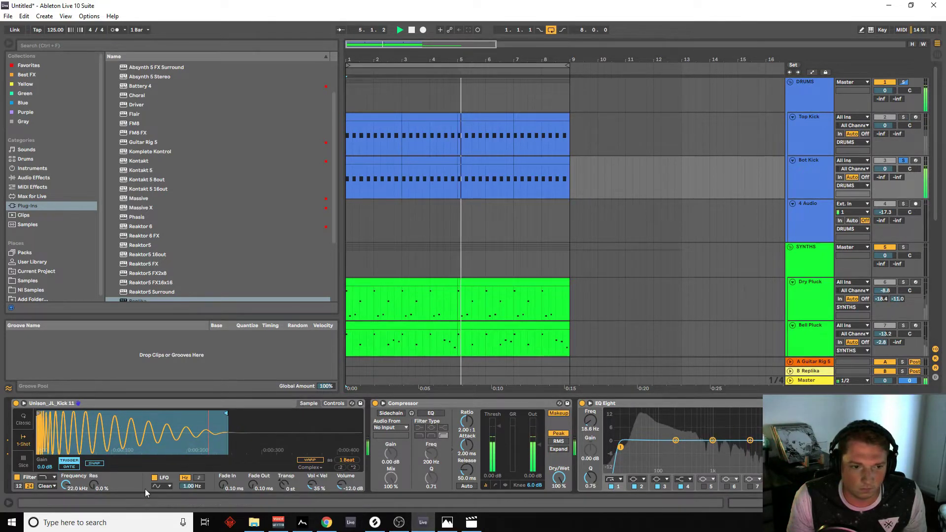
{"action": "left_click_drag", "start_coordinate": [251, 485], "coordinate": [251, 476]}
{"action": "left_click_drag", "start_coordinate": [226, 414], "coordinate": [220, 414]}
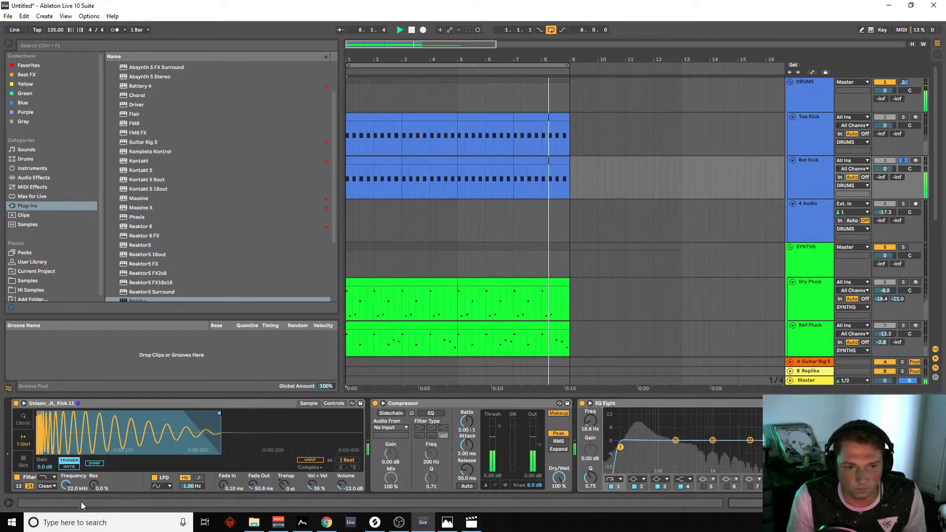
{"action": "key", "text": "space"}
- Add a high cut to the Bot Kick's EQ Eight at about 2.50 kHz with Q 0.72 while listening
{"action": "left_click", "coordinate": [780, 486]}
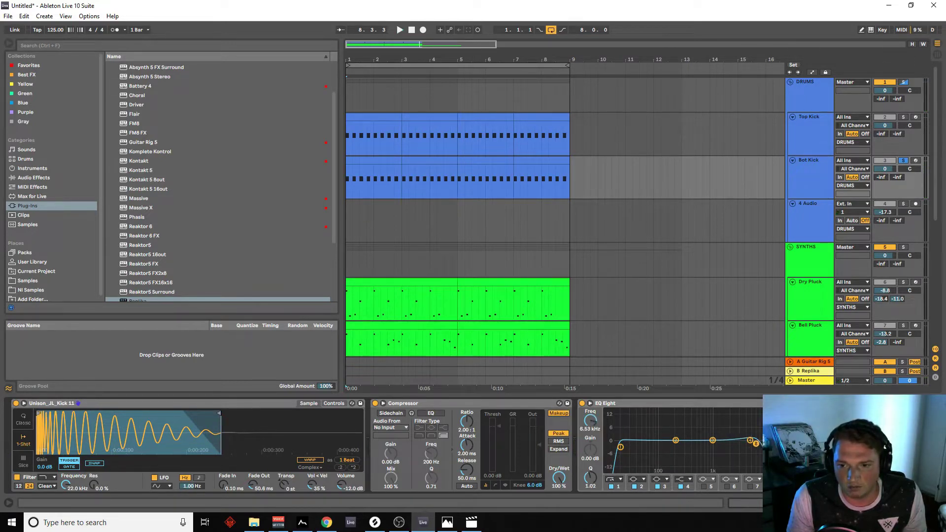
{"action": "key", "text": "space"}
{"action": "left_click_drag", "start_coordinate": [755, 443], "coordinate": [733, 447]}
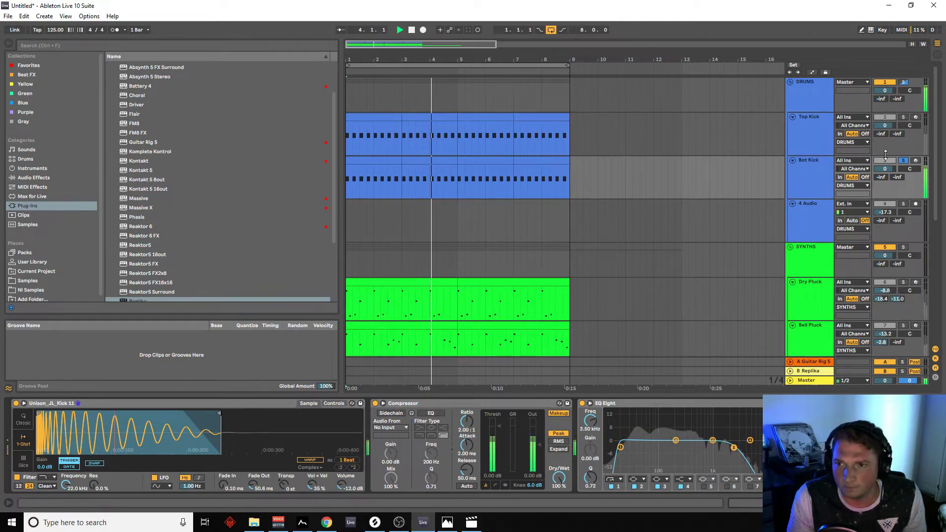
{"action": "key", "text": "space"}
- Play both kick tracks soloed together and lower the Top Kick's volume to about -4.4 dB
{"action": "left_click", "coordinate": [904, 160]}
{"action": "key", "text": "space"}
{"action": "key", "text": "space"}
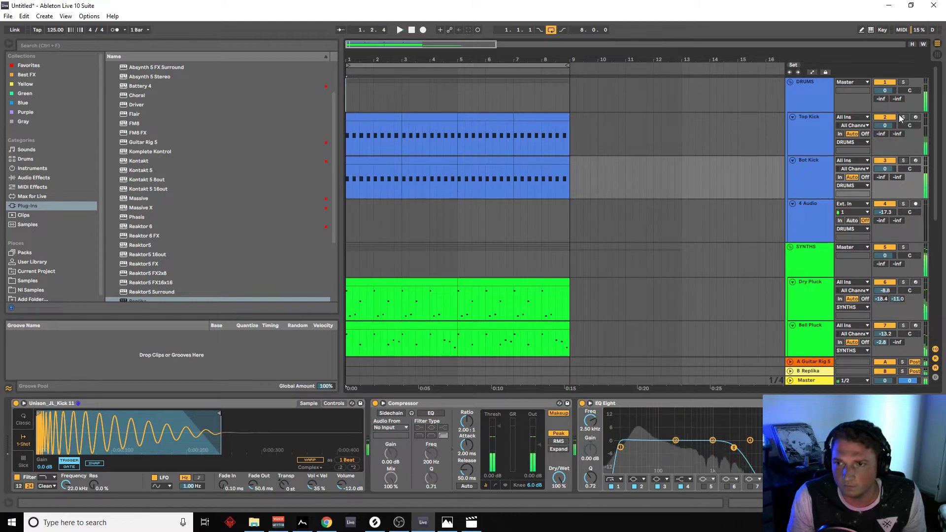
{"action": "key", "text": "space"}
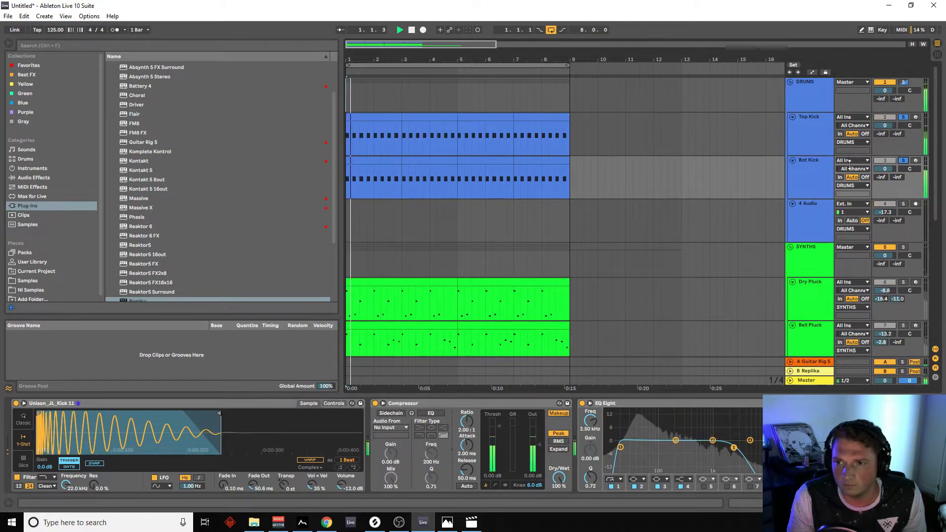
{"action": "left_click_drag", "start_coordinate": [885, 125], "coordinate": [881, 131]}
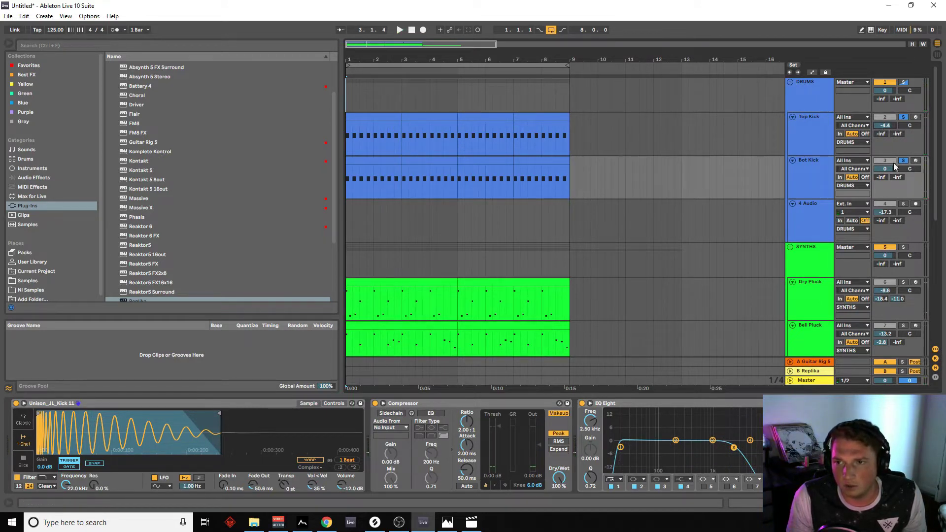
- While both kicks play, lower the Bot Kick's volume to about -2.5 dB and the Top Kick's to about -6.6 dB
{"action": "left_click_drag", "start_coordinate": [885, 169], "coordinate": [885, 169]}
{"action": "key", "text": "space"}
{"action": "left_click_drag", "start_coordinate": [884, 126], "coordinate": [885, 133]}
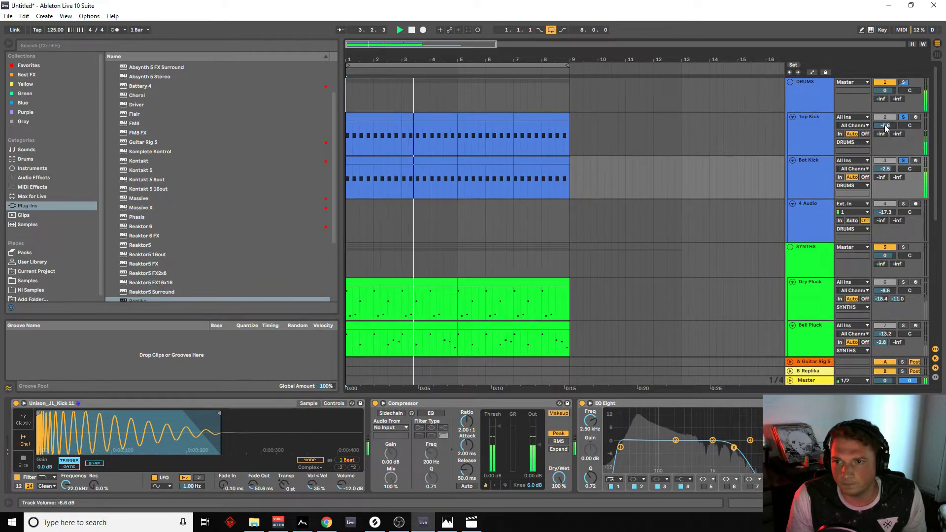
- Duplicate the Top Kick track and name the copy Body Kick
{"action": "left_click", "coordinate": [801, 144]}
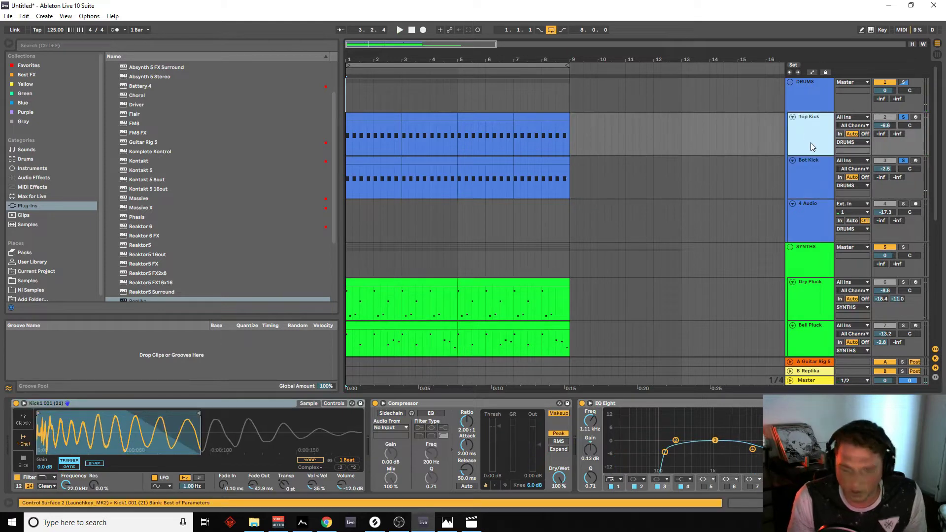
{"action": "key", "text": "ctrl+d"}
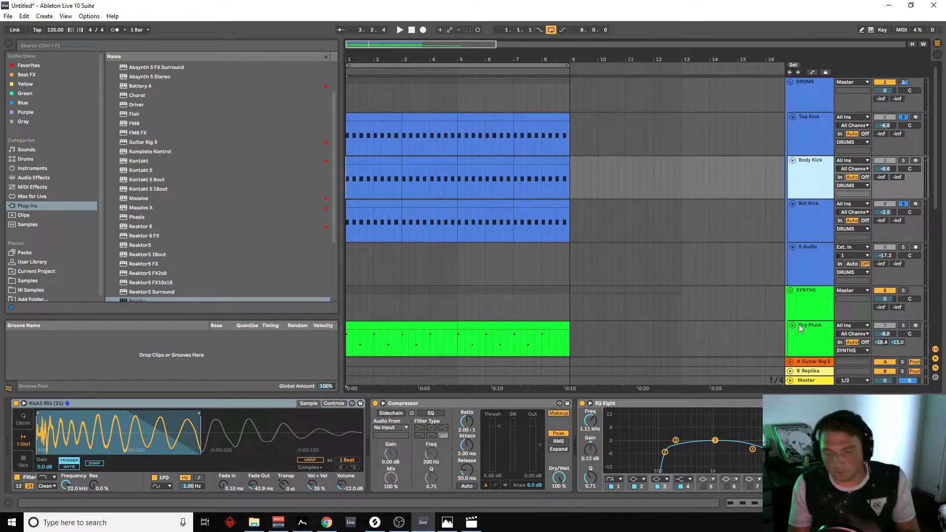
- Switch to ADSR Sample Manager and audition several VEC4 Distortion Kicks from the KICK samples
{"action": "left_click", "coordinate": [299, 525]}
{"action": "left_click_drag", "start_coordinate": [481, 247], "coordinate": [503, 99]}
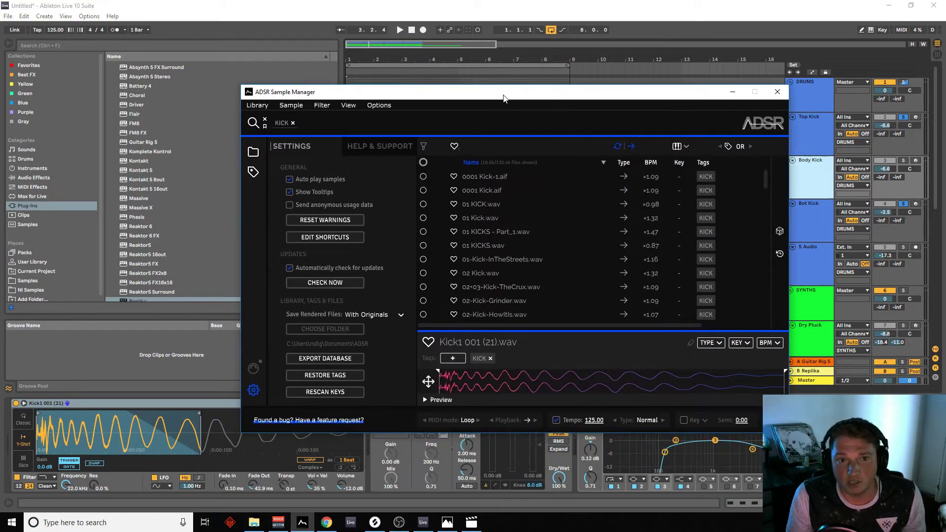
{"action": "scroll", "coordinate": [522, 221], "scroll_direction": "down", "scroll_amount": 10}
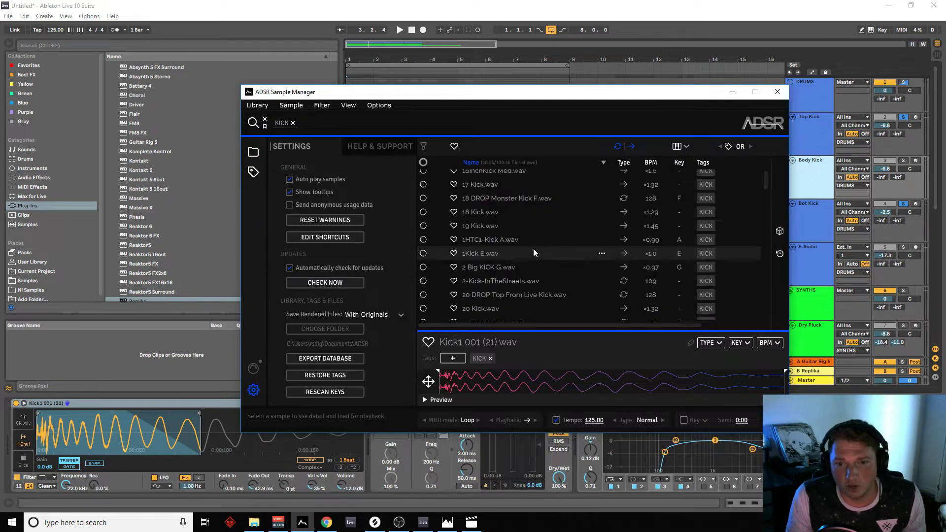
{"action": "left_click_drag", "start_coordinate": [765, 179], "coordinate": [765, 279]}
{"action": "left_click", "coordinate": [589, 289]}
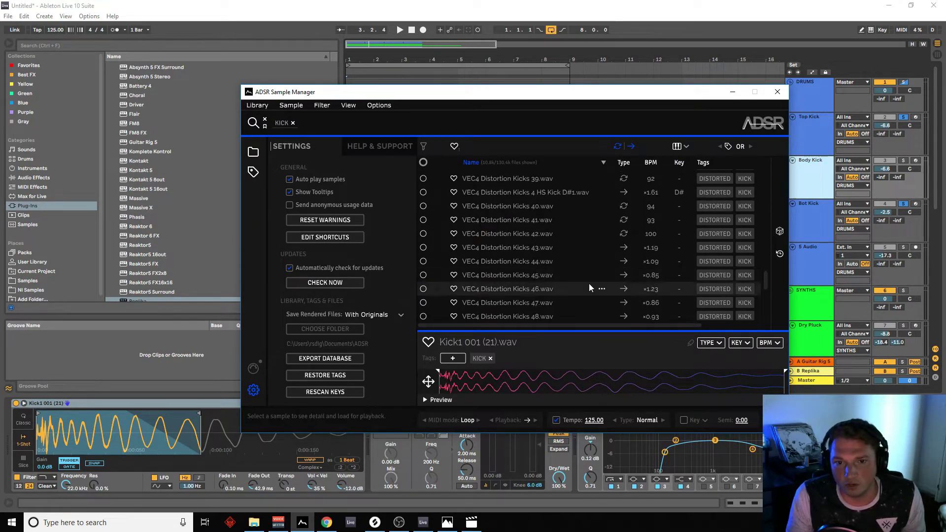
{"action": "left_click", "coordinate": [550, 250]}
{"action": "scroll", "coordinate": [572, 250], "scroll_direction": "up", "scroll_amount": 4}
{"action": "left_click", "coordinate": [524, 240]}
{"action": "scroll", "coordinate": [517, 234], "scroll_direction": "up", "scroll_amount": 2}
{"action": "left_click", "coordinate": [507, 228]}
{"action": "scroll", "coordinate": [563, 229], "scroll_direction": "up", "scroll_amount": 4}
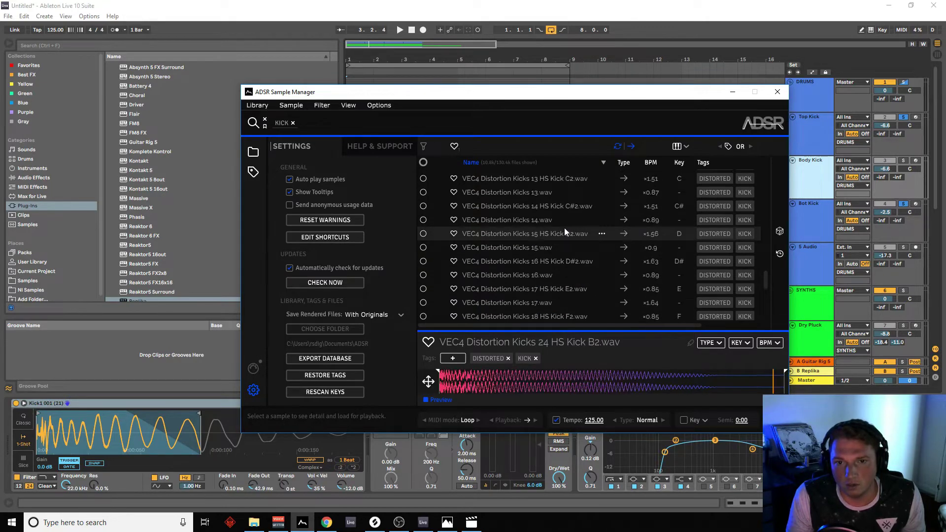
- Audition several VEC4 Clubby Kicks samples, including 116, 102, 086 and 082, as candidates for the Body Kick
{"action": "scroll", "coordinate": [564, 231], "scroll_direction": "up", "scroll_amount": 10}
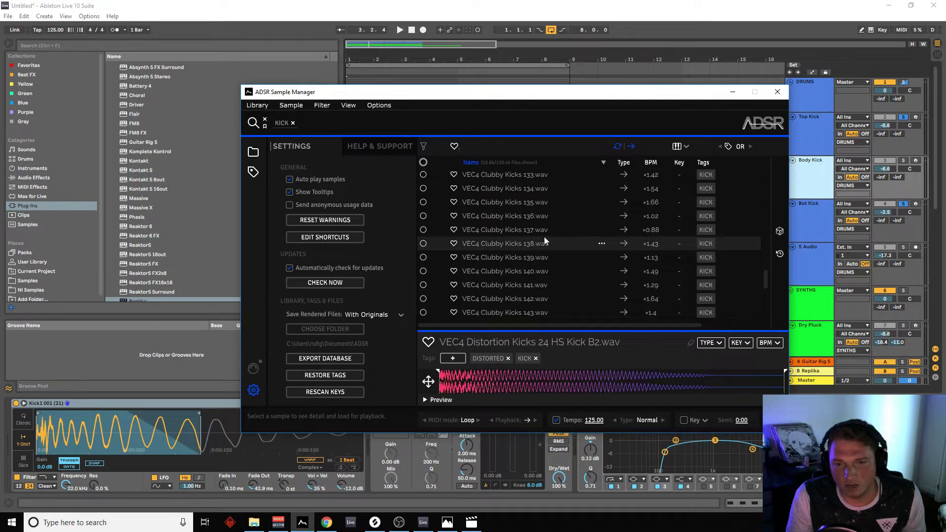
{"action": "left_click", "coordinate": [533, 229]}
{"action": "scroll", "coordinate": [530, 244], "scroll_direction": "up", "scroll_amount": 3}
{"action": "scroll", "coordinate": [526, 257], "scroll_direction": "up", "scroll_amount": 8}
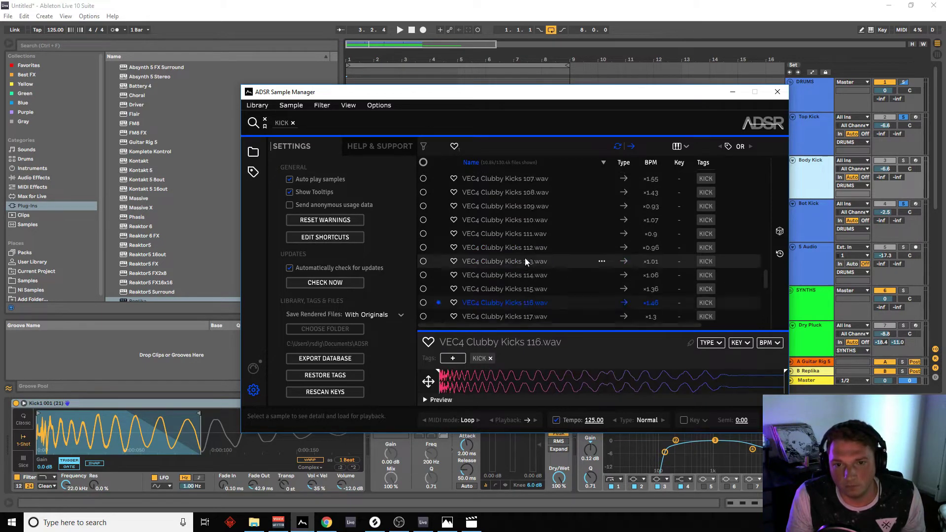
{"action": "left_click", "coordinate": [525, 235]}
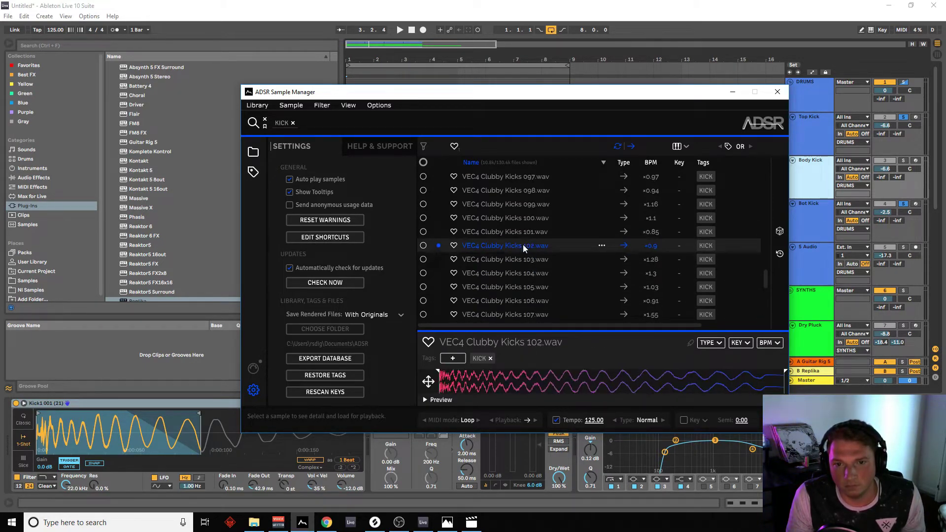
{"action": "scroll", "coordinate": [527, 246], "scroll_direction": "up", "scroll_amount": 4}
{"action": "left_click", "coordinate": [533, 247]}
{"action": "left_click", "coordinate": [516, 206]}
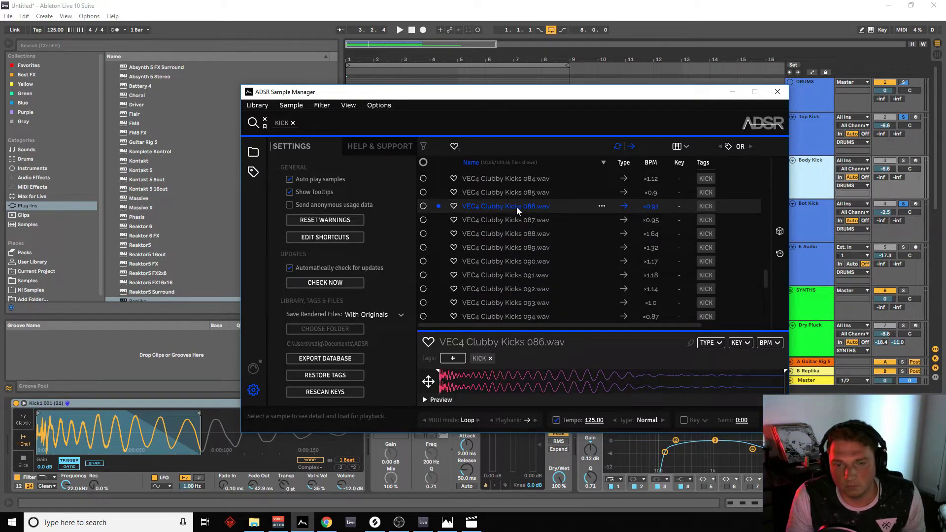
{"action": "left_click", "coordinate": [517, 194]}
{"action": "scroll", "coordinate": [520, 215], "scroll_direction": "up", "scroll_amount": 2}
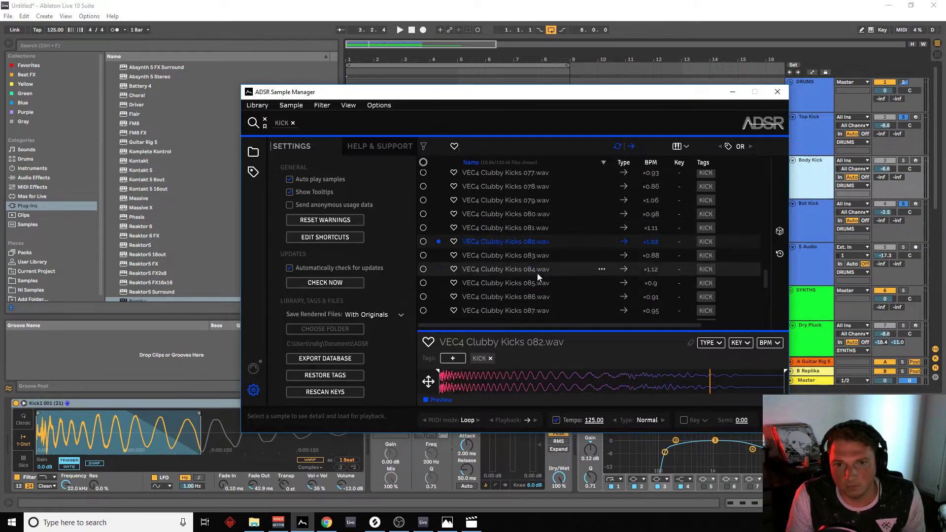
- Load VEC4 Clubby Kicks 086.wav as the Body Kick's sample and minimize the sample manager
{"action": "left_click", "coordinate": [535, 297]}
{"action": "scroll", "coordinate": [535, 298], "scroll_direction": "down", "scroll_amount": 1}
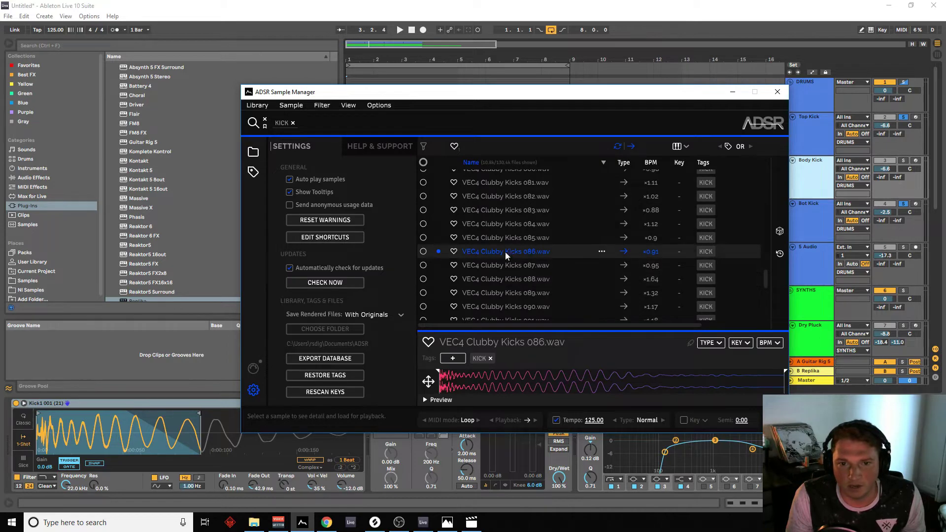
{"action": "left_click_drag", "start_coordinate": [81, 440], "coordinate": [81, 440]}
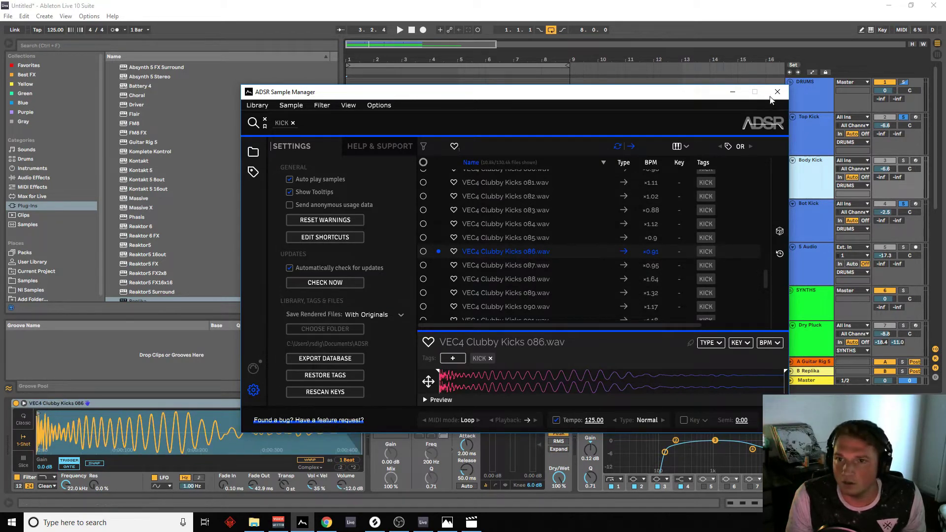
{"action": "left_click", "coordinate": [730, 92]}
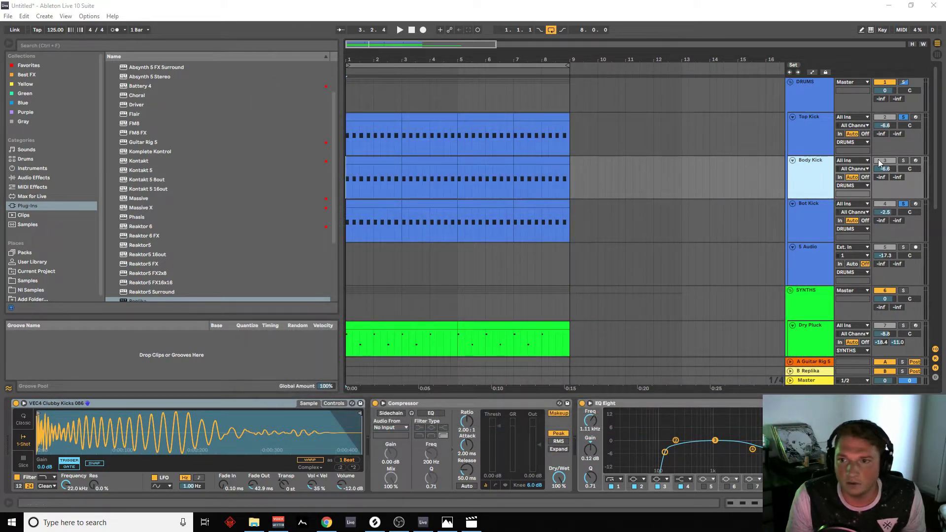
- Solo the Body Kick and shorten its sample to just over 200 ms, cutting off the quiet tail, while listening
{"action": "left_click", "coordinate": [903, 160]}
{"action": "key", "text": "space"}
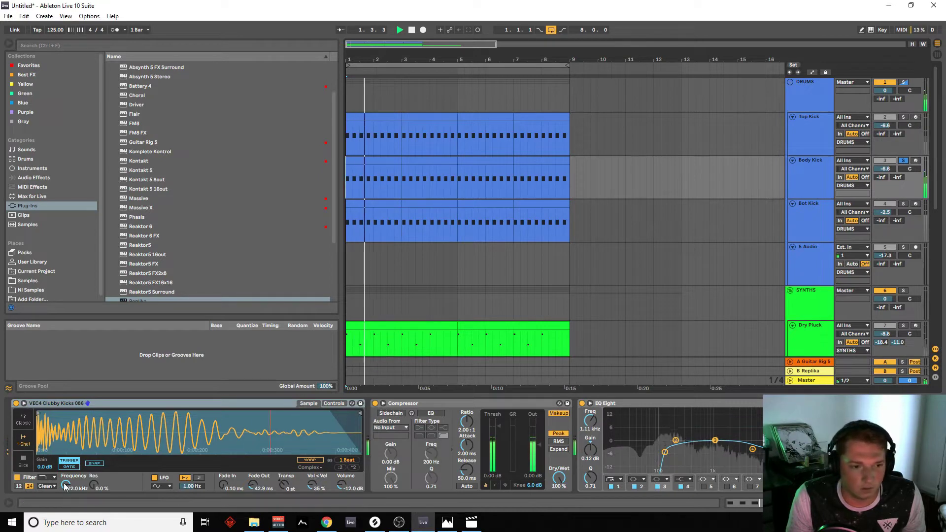
{"action": "key", "text": "space"}
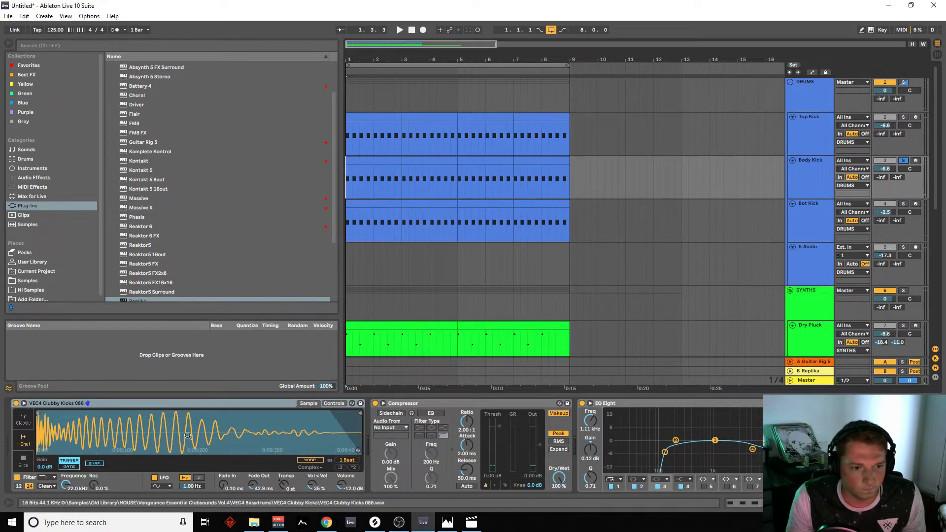
{"action": "left_click_drag", "start_coordinate": [355, 414], "coordinate": [230, 428]}
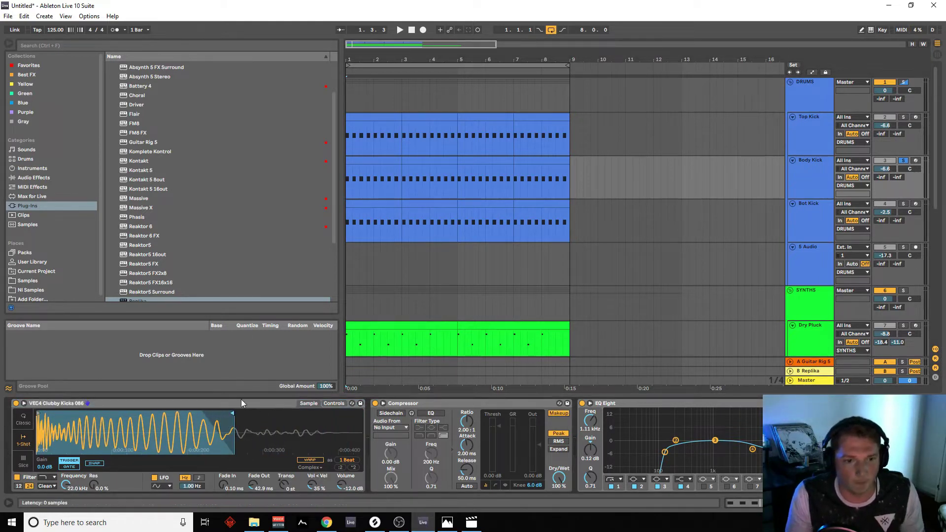
{"action": "key", "text": "Left"}
{"action": "key", "text": "Left"}
{"action": "key", "text": "space"}
{"action": "key", "text": "Left"}
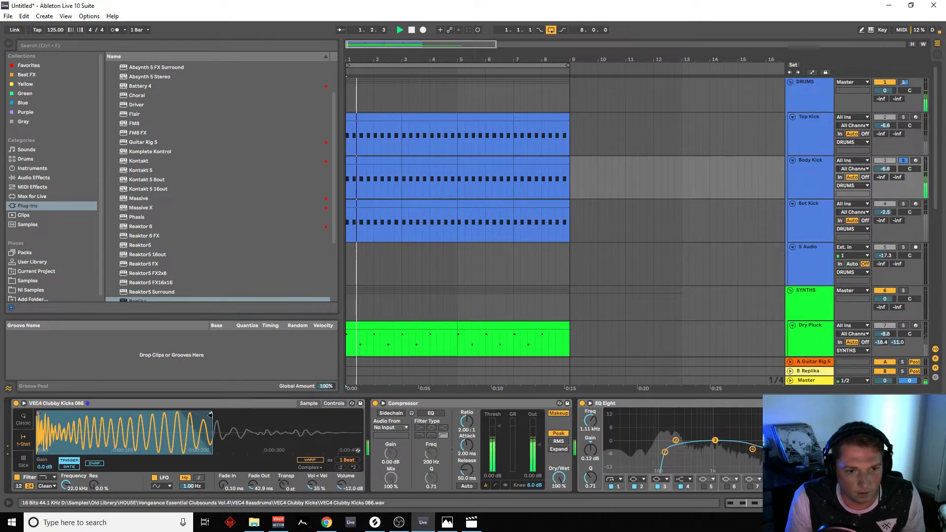
- In the Body Kick's EQ Eight, lower the band 1 low cut to about 46.4 Hz and add a high cut at about 4.35 kHz
{"action": "left_click_drag", "start_coordinate": [664, 451], "coordinate": [642, 454]}
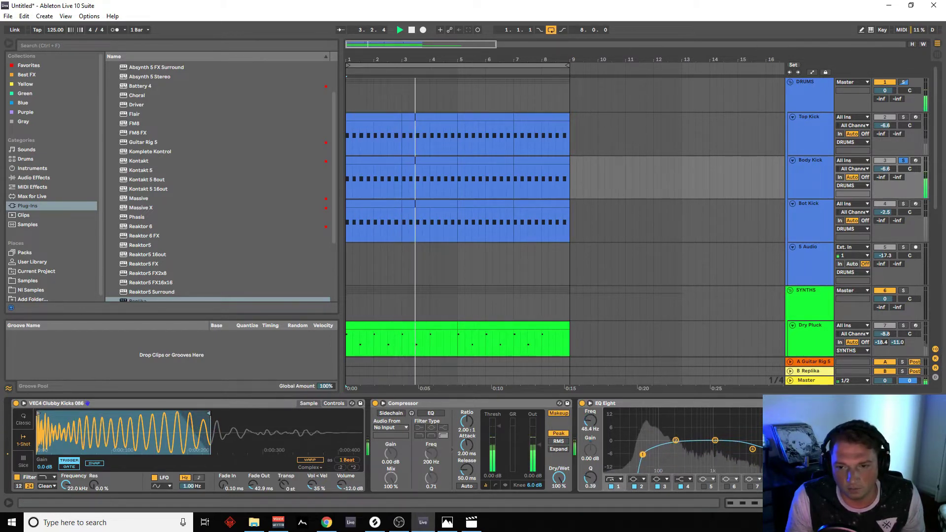
{"action": "left_click", "coordinate": [773, 486]}
{"action": "left_click", "coordinate": [773, 486]}
{"action": "left_click_drag", "start_coordinate": [781, 448], "coordinate": [730, 446]}
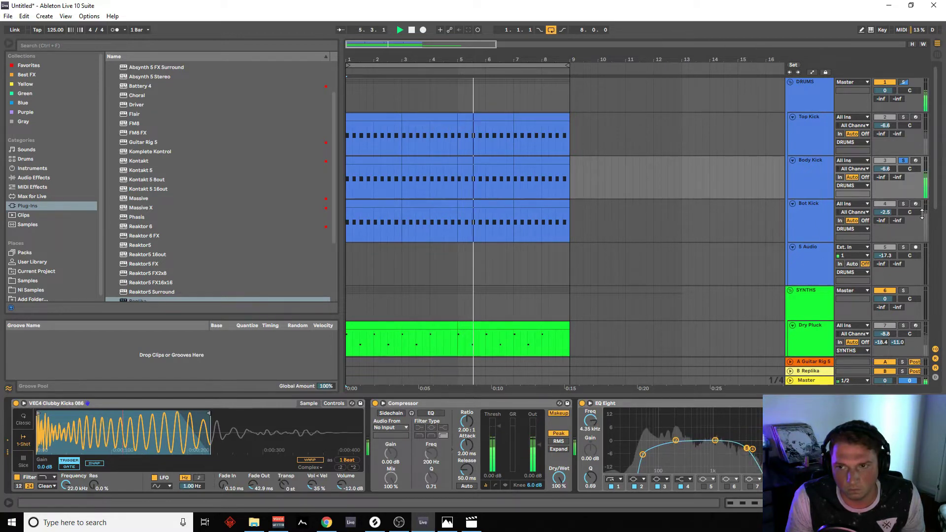
- Solo the Top Kick and Bot Kick alongside the Body Kick and lower the Body Kick's volume to about -8.0 dB
{"action": "left_click", "coordinate": [905, 117]}
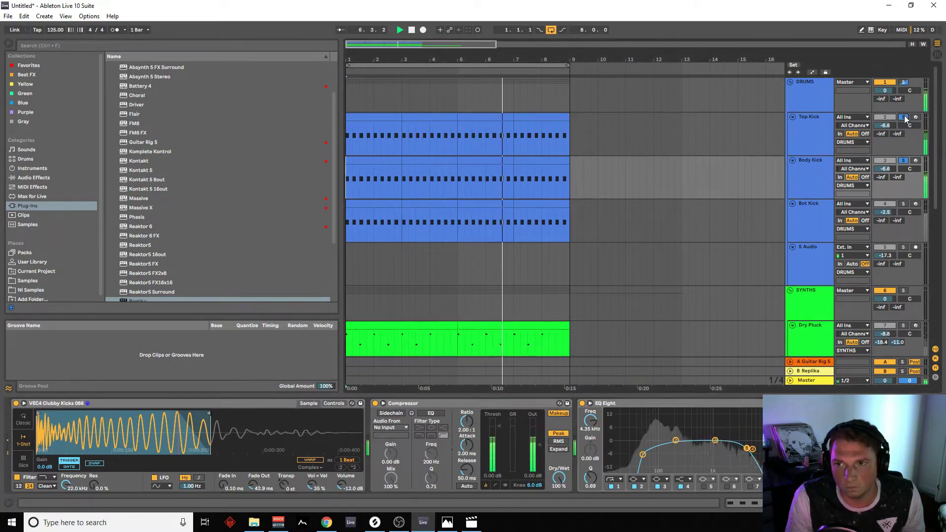
{"action": "left_click", "coordinate": [904, 204]}
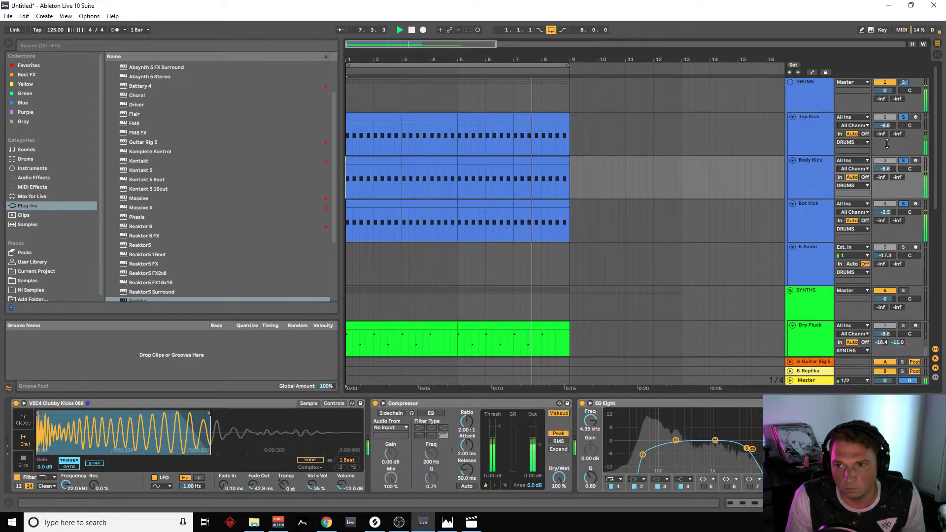
{"action": "left_click_drag", "start_coordinate": [885, 168], "coordinate": [885, 176]}
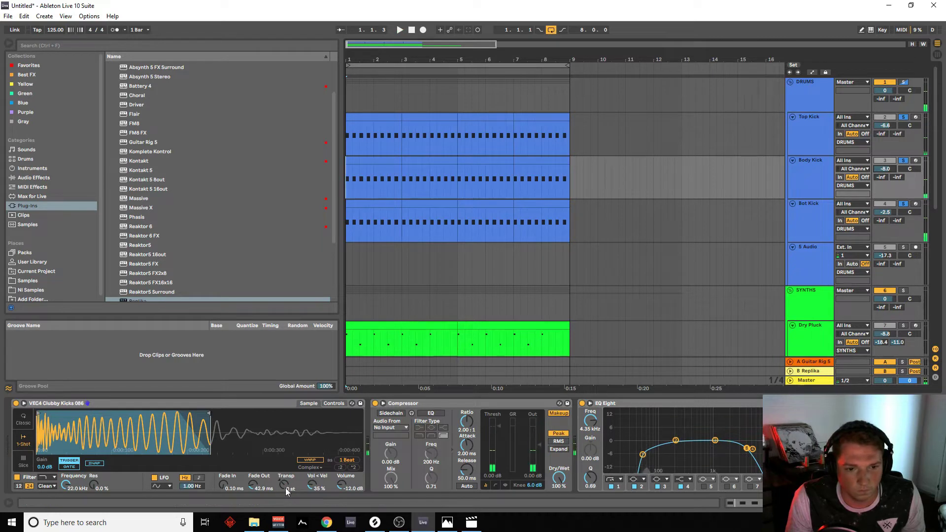
- Set the Body Kick's Fade Out to about 141 ms and shorten its sample to about 200 ms while listening
{"action": "left_click_drag", "start_coordinate": [258, 481], "coordinate": [258, 471]}
{"action": "key", "text": "space"}
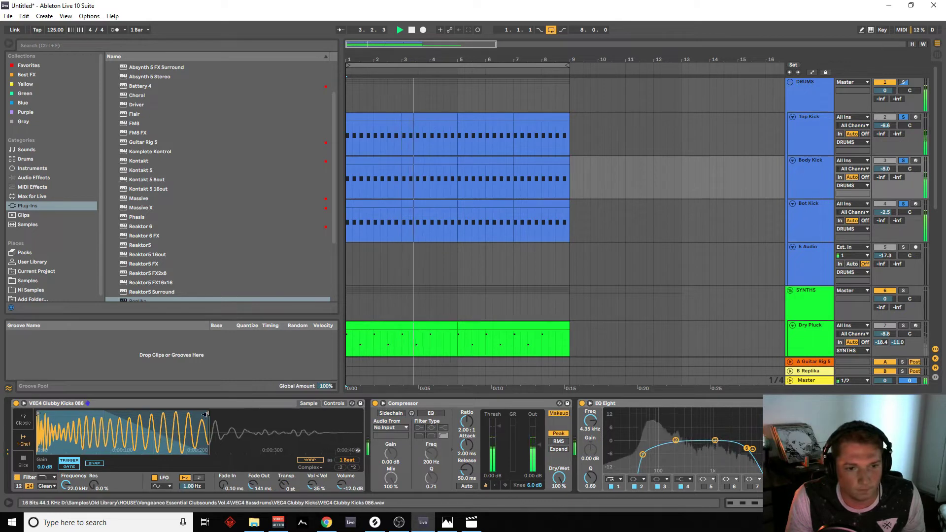
{"action": "left_click_drag", "start_coordinate": [207, 411], "coordinate": [195, 413]}
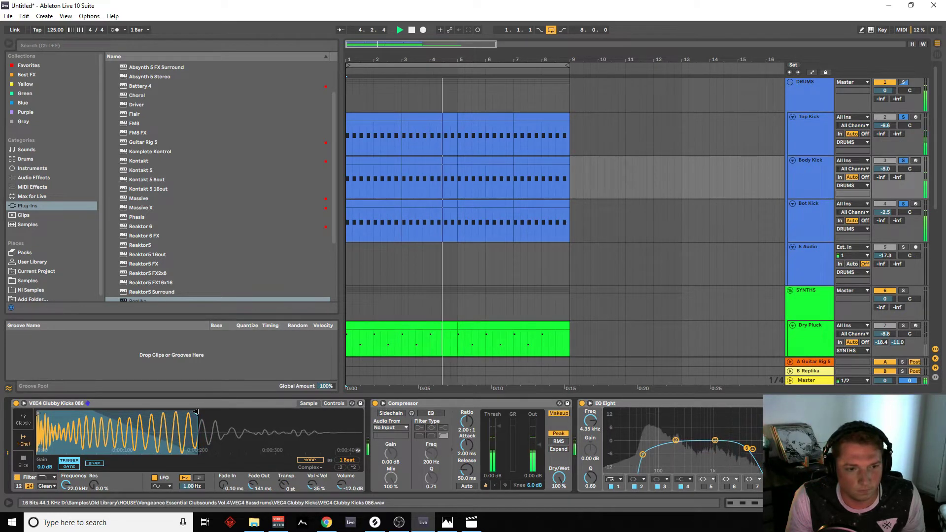
{"action": "key", "text": "space"}
- Lower the Body Kick's volume to about -8.4 dB and the Bot Kick's to about -2.8 dB, checking the balance in playback
{"action": "left_click_drag", "start_coordinate": [890, 169], "coordinate": [890, 171]}
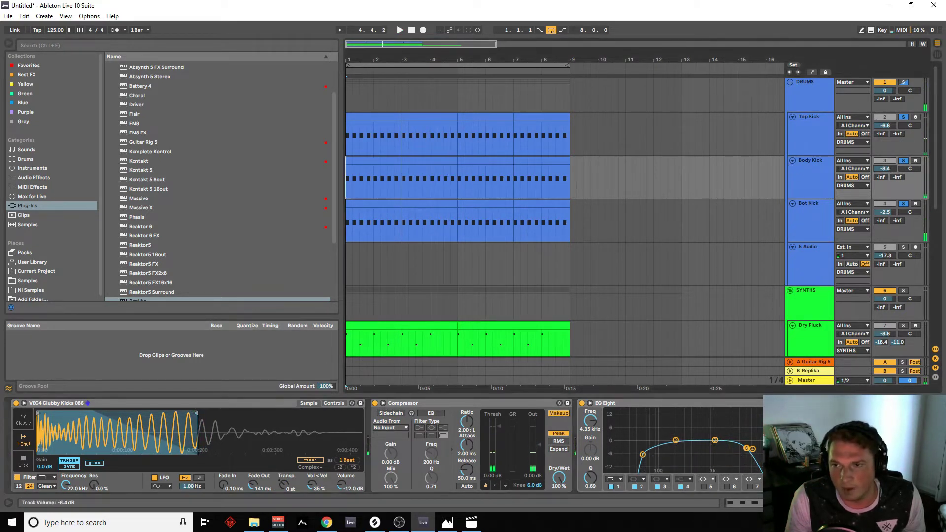
{"action": "key", "text": "space"}
{"action": "left_click_drag", "start_coordinate": [885, 213], "coordinate": [885, 213]}
{"action": "key", "text": "space"}
- Group the Top Kick, Body Kick and Bot Kick tracks and name the group Kicks
{"action": "left_click", "coordinate": [804, 230]}
{"action": "left_click", "coordinate": [808, 187]}
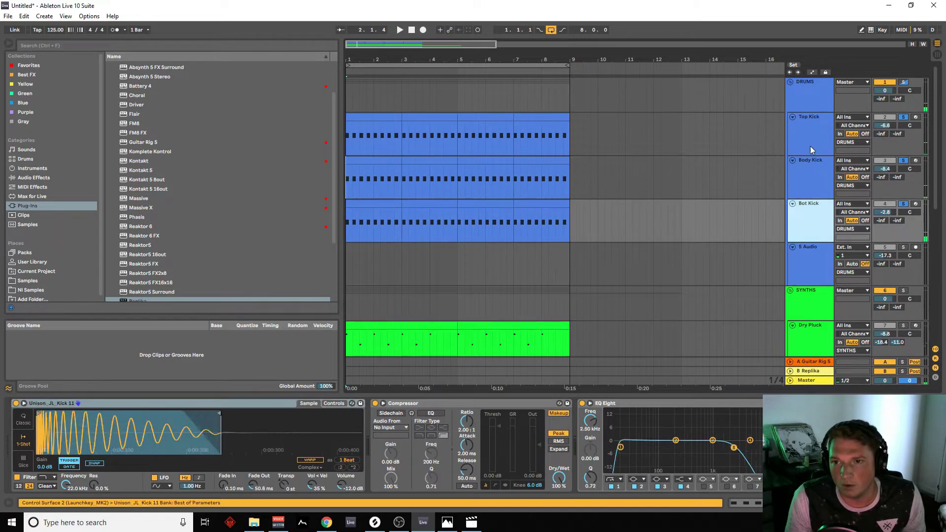
{"action": "left_click", "coordinate": [812, 148], "text": "shift"}
{"action": "left_click", "coordinate": [823, 226], "text": "shift"}
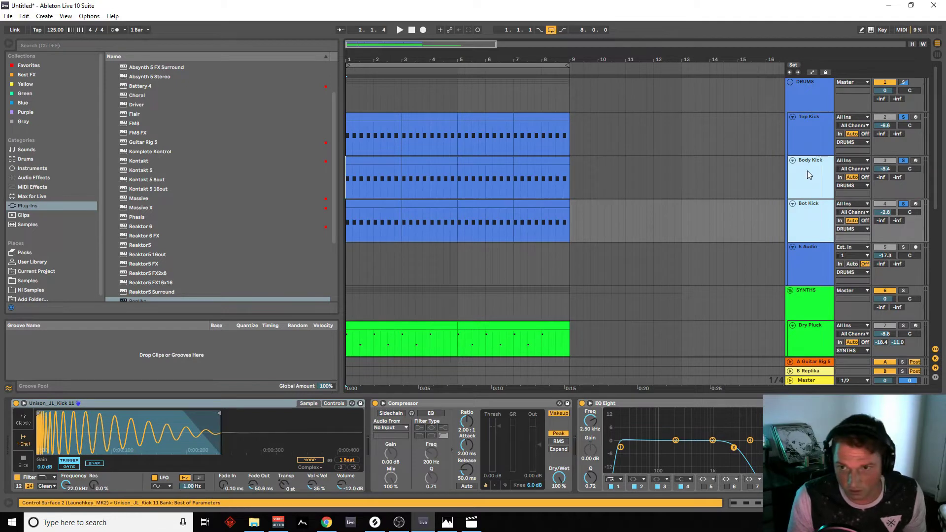
{"action": "left_click", "coordinate": [818, 140], "text": "shift"}
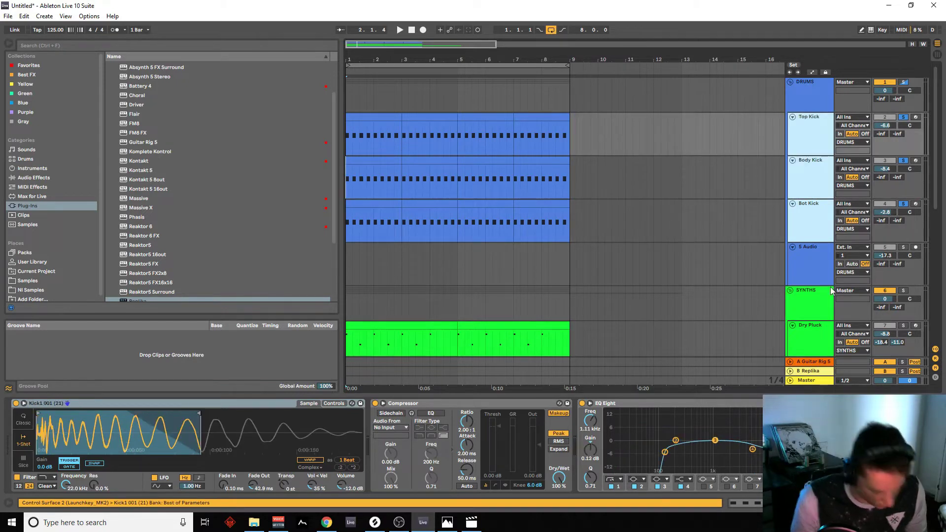
{"action": "key", "text": "ctrl+g"}
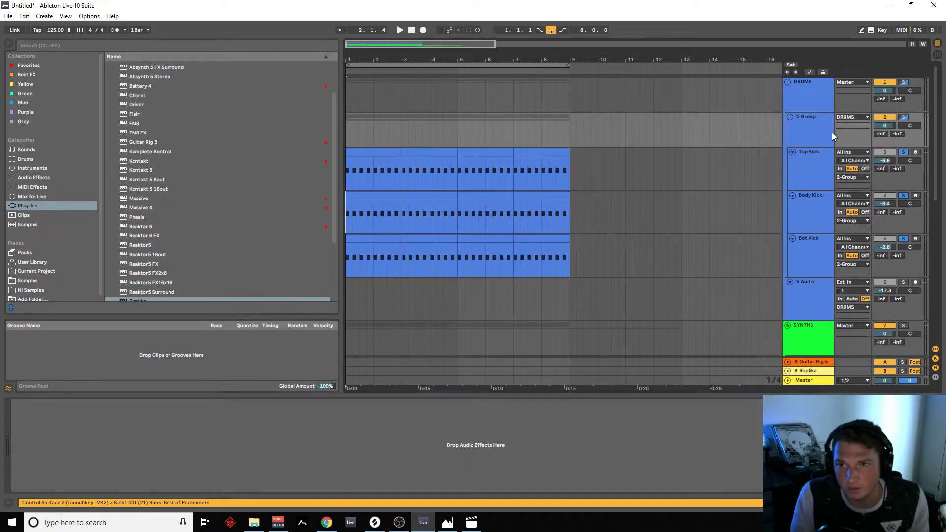
{"action": "left_click", "coordinate": [817, 130]}
{"action": "type", "text": "Ki"}
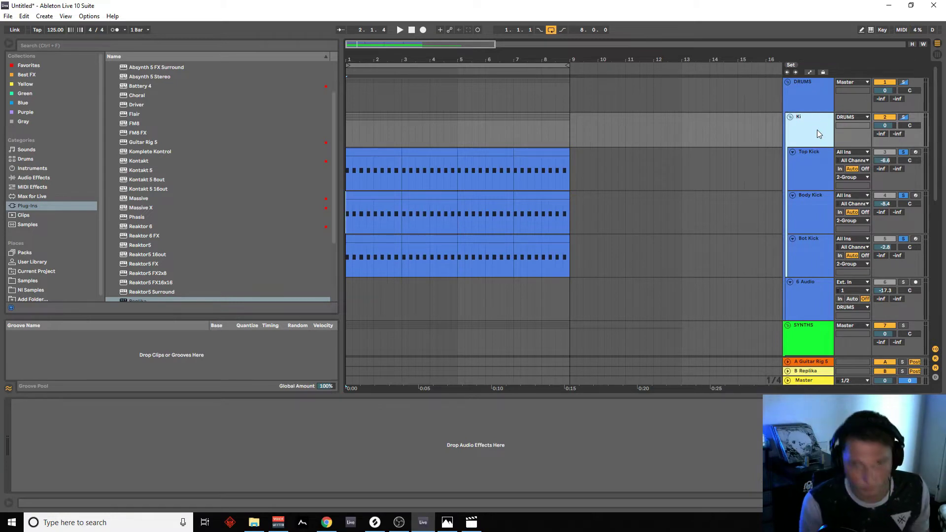
{"action": "type", "text": "cks"}
{"action": "key", "text": "Return"}
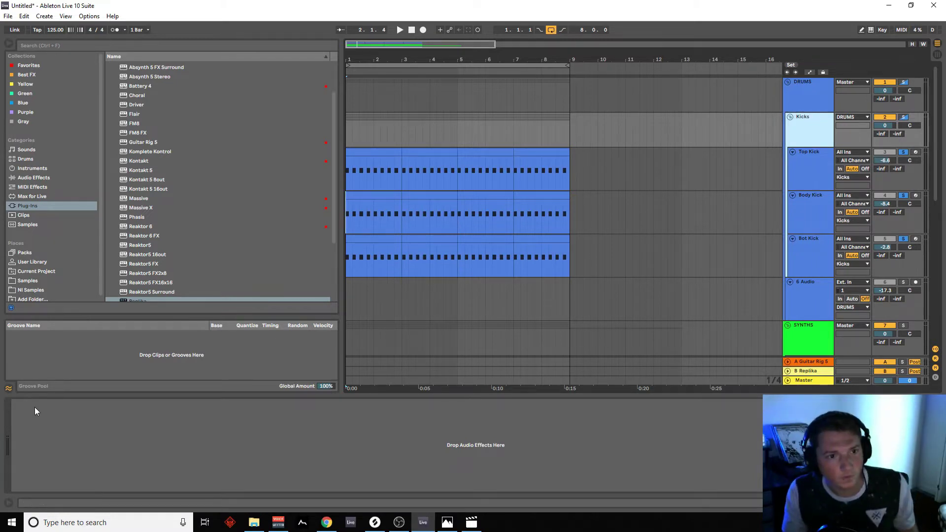
- Add an EQ Eight and a Glue Compressor to the Kicks group
{"action": "scroll", "coordinate": [243, 197], "scroll_direction": "down", "scroll_amount": 3}
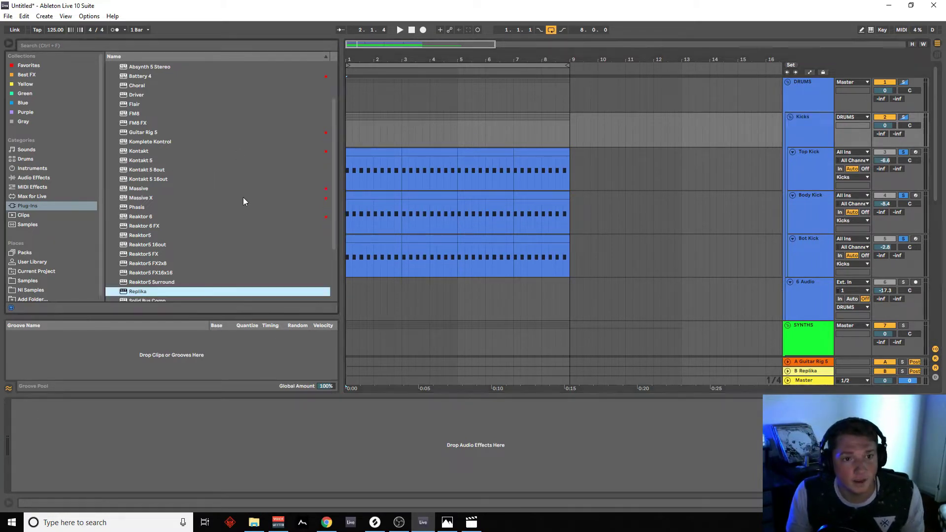
{"action": "scroll", "coordinate": [221, 197], "scroll_direction": "up", "scroll_amount": 5}
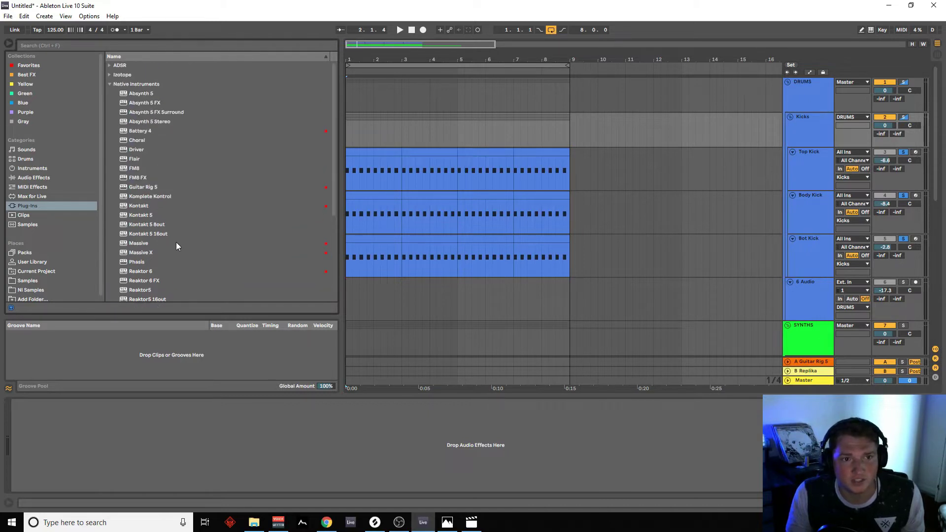
{"action": "left_click", "coordinate": [109, 85]}
{"action": "left_click", "coordinate": [34, 177]}
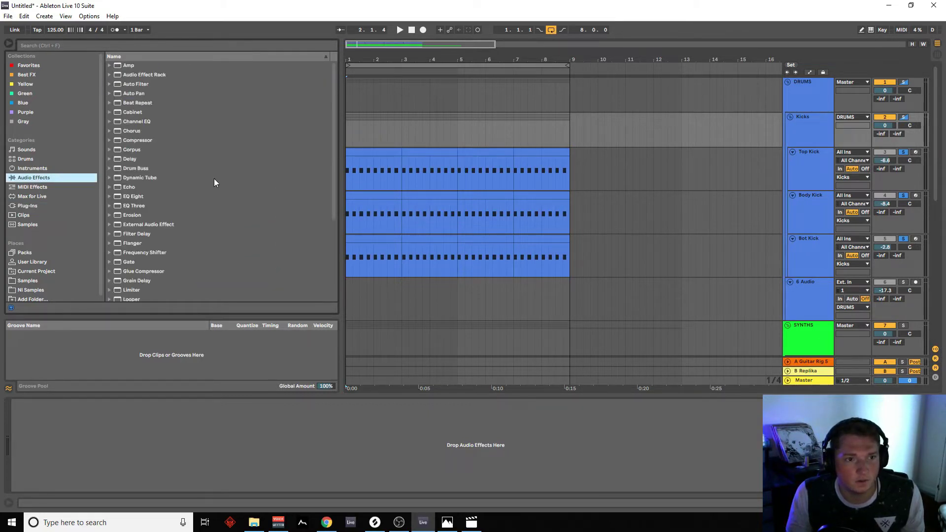
{"action": "scroll", "coordinate": [214, 178], "scroll_direction": "down", "scroll_amount": 2}
{"action": "double_click", "coordinate": [136, 157]}
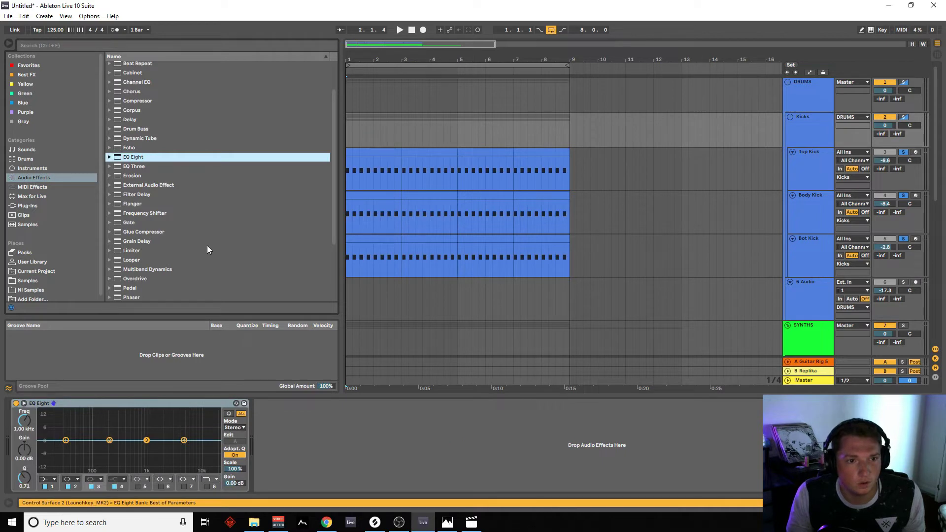
{"action": "scroll", "coordinate": [230, 247], "scroll_direction": "down", "scroll_amount": 2}
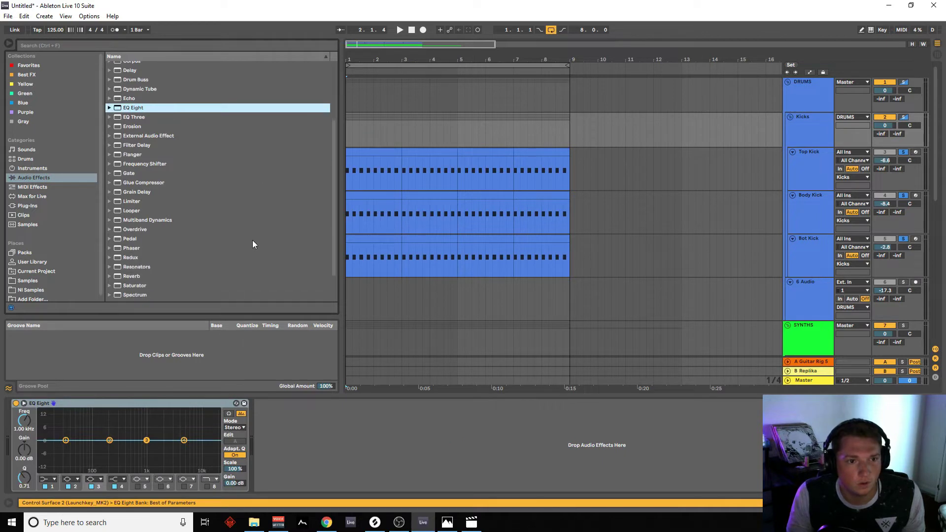
{"action": "double_click", "coordinate": [143, 182]}
- Find the OTT Multiband Dynamics preset, add it after the Glue Compressor and switch the device off
{"action": "left_click", "coordinate": [100, 46]}
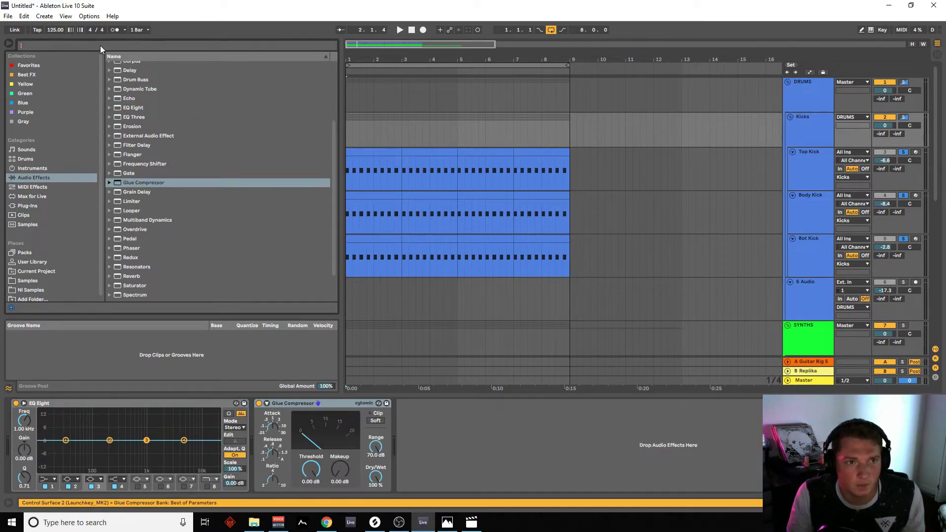
{"action": "type", "text": "ott"}
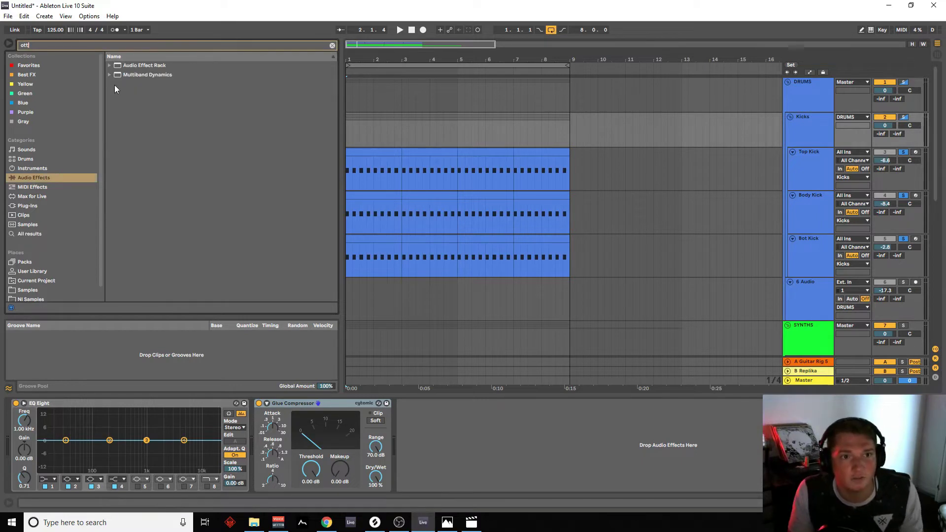
{"action": "left_click", "coordinate": [110, 74]}
{"action": "double_click", "coordinate": [124, 84]}
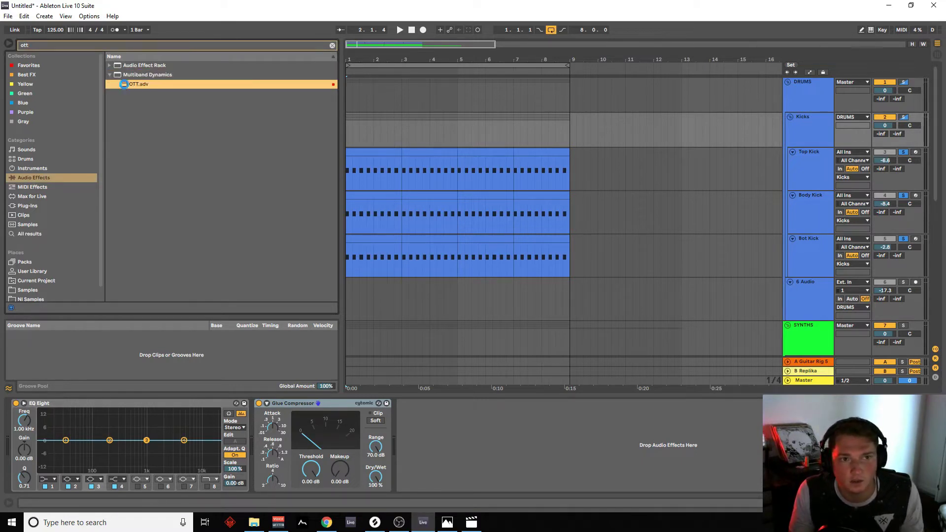
{"action": "left_click", "coordinate": [401, 403]}
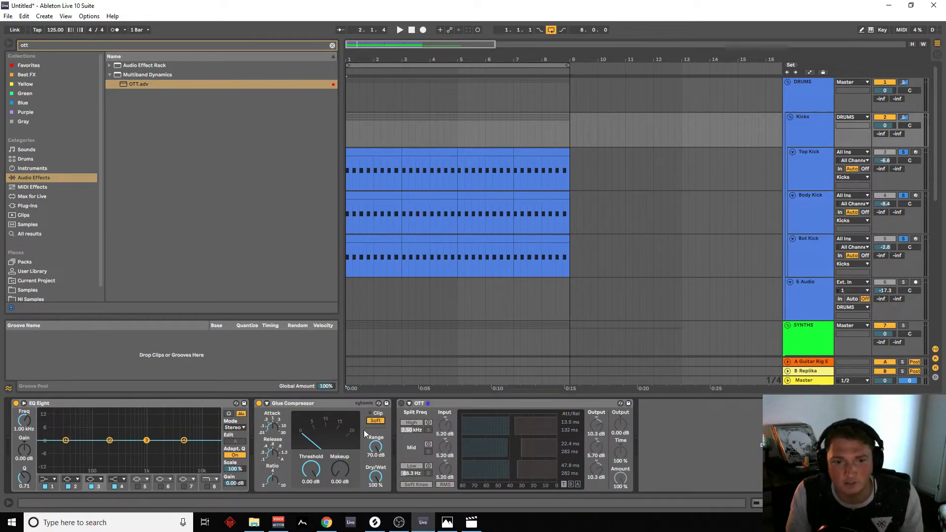
- Set the Glue Compressor's threshold to about -15.9 dB and its makeup gain to about 9.05 dB while the kicks play
{"action": "key", "text": "space"}
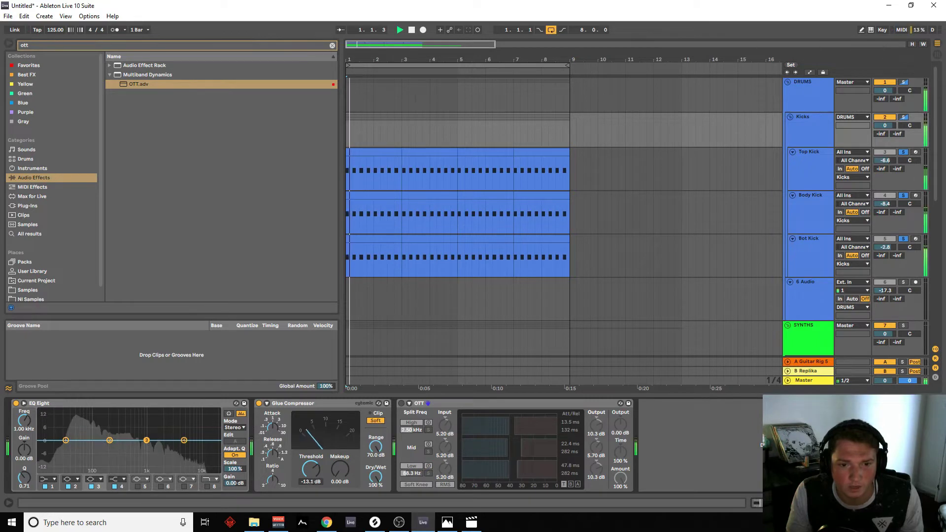
{"action": "left_click_drag", "start_coordinate": [340, 469], "coordinate": [311, 465]}
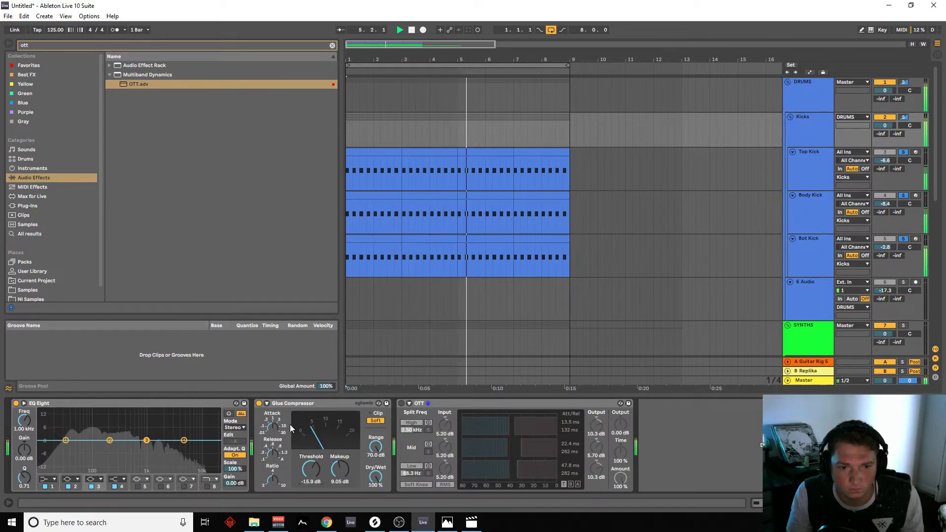
{"action": "key", "text": "space"}
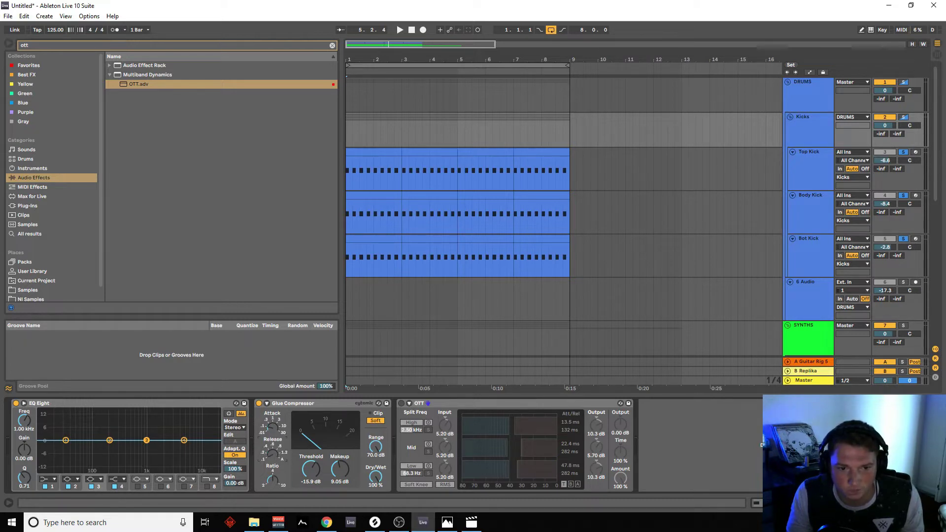
- Listen to the grouped kicks in several short playbacks to judge the Glue Compressor's effect on the sound
{"action": "key", "text": "space"}
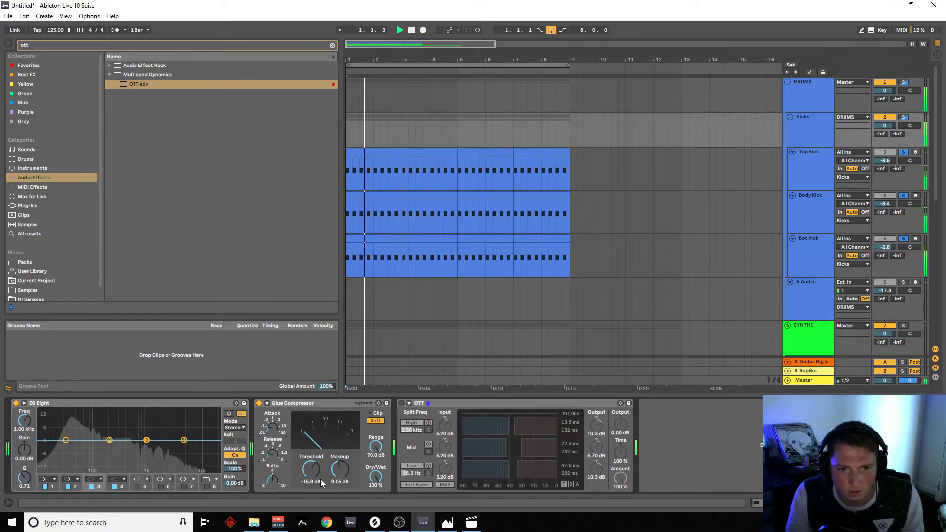
{"action": "key", "text": "space"}
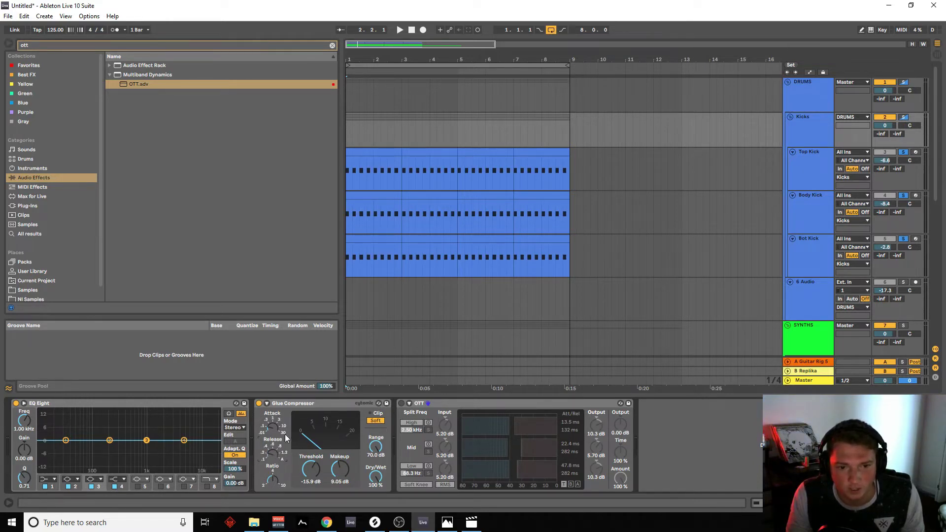
{"action": "key", "text": "space"}
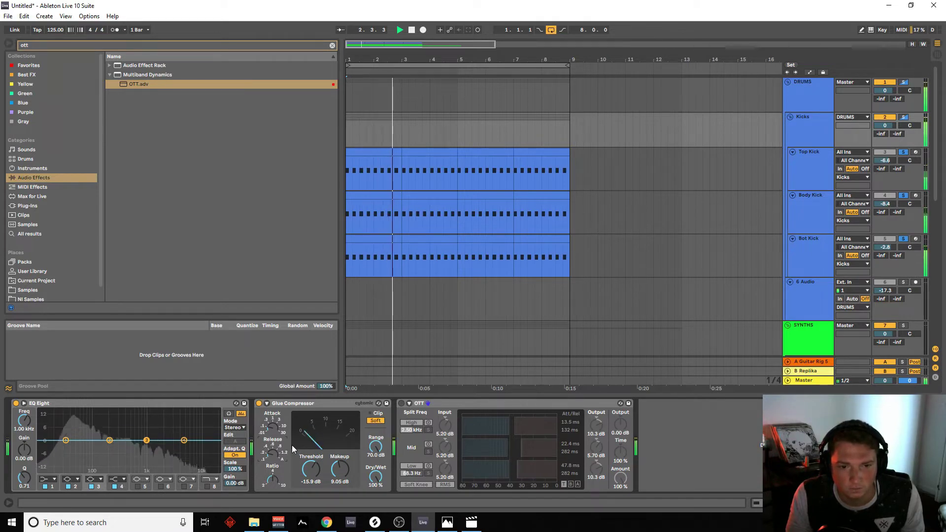
{"action": "key", "text": "space"}
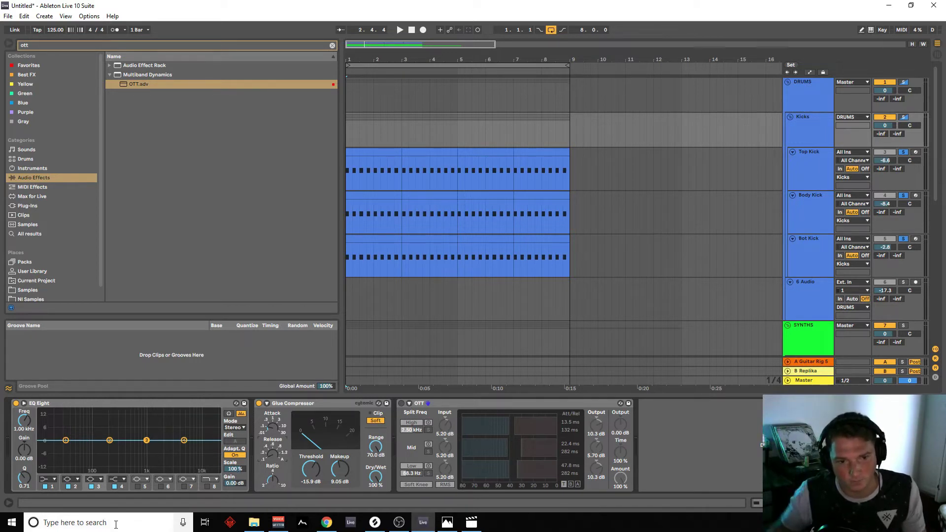
{"action": "key", "text": "space"}
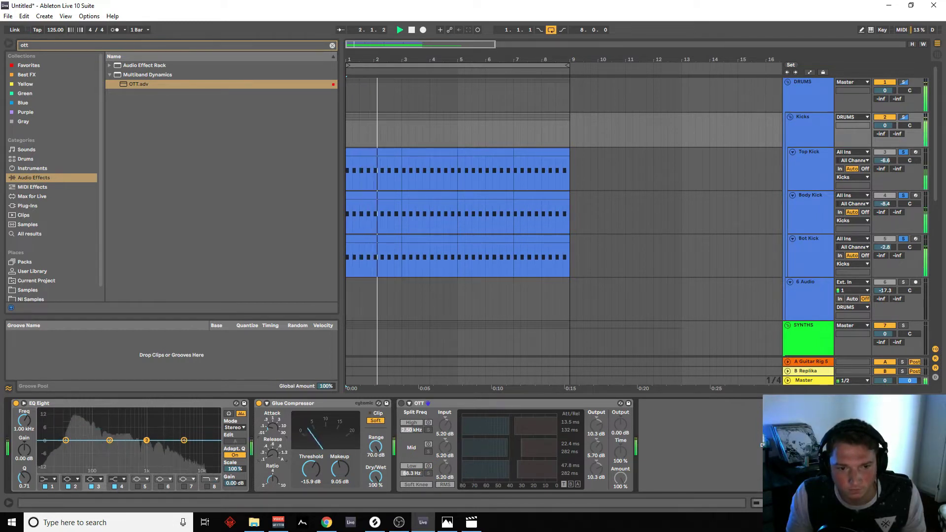
{"action": "key", "text": "space"}
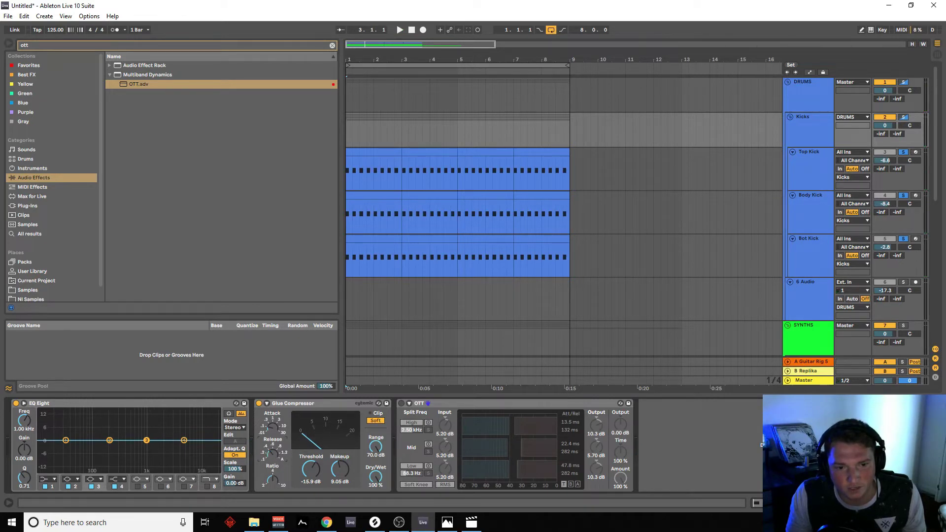
{"action": "key", "text": "space"}
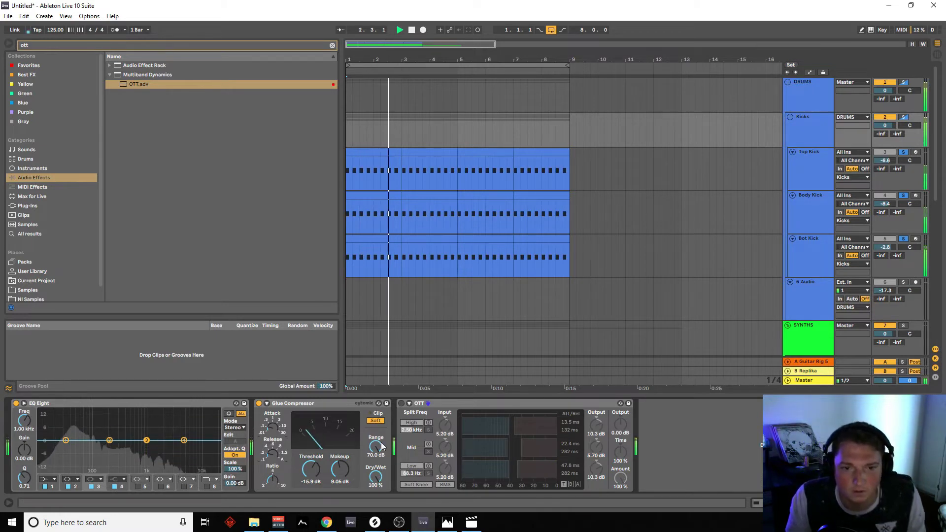
{"action": "key", "text": "space"}
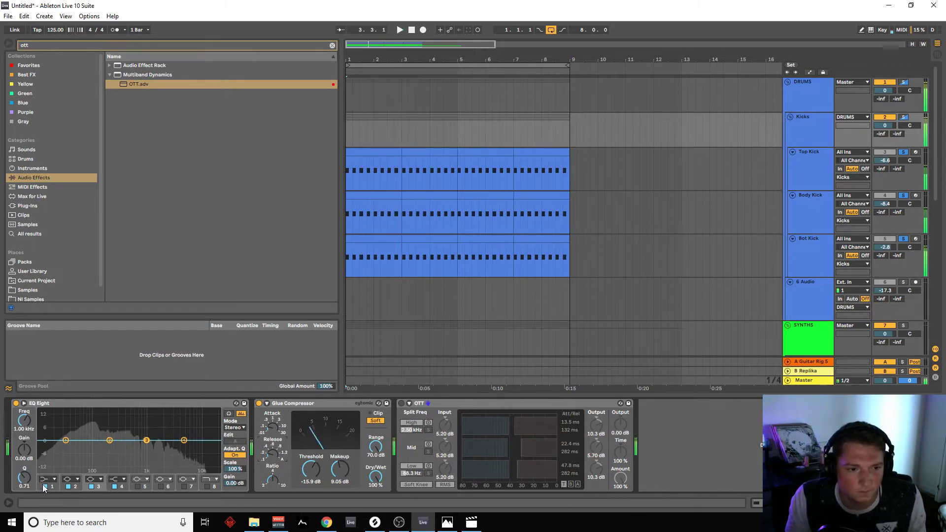
- Make EQ Eight band 1 a low cut just below 30 Hz and dip band 3 by about 3.35 dB near 1.07 kHz
{"action": "left_click", "coordinate": [48, 479]}
{"action": "left_click", "coordinate": [60, 462]}
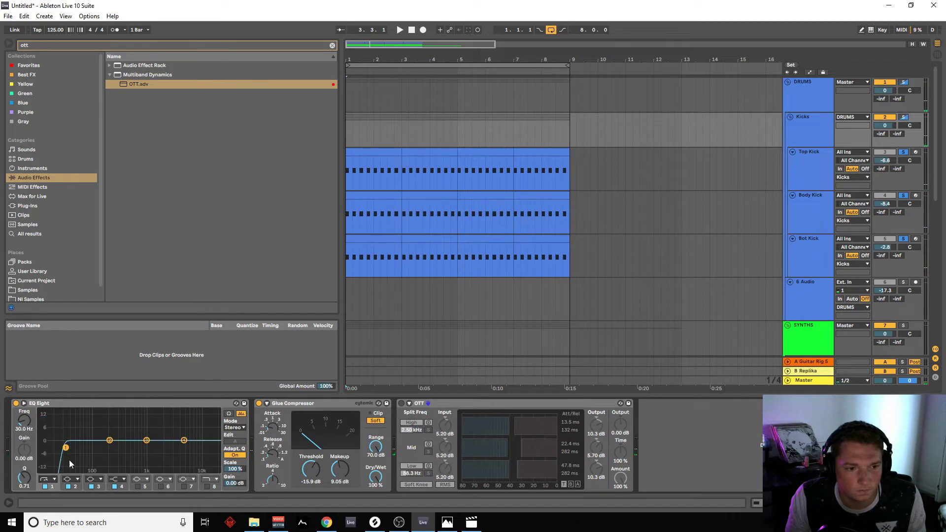
{"action": "key", "text": "space"}
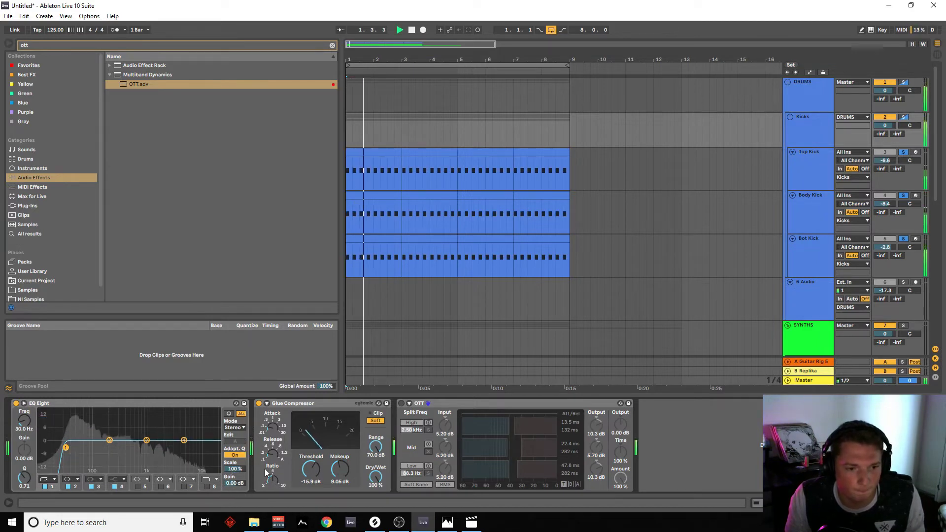
{"action": "left_click_drag", "start_coordinate": [66, 447], "coordinate": [59, 446]}
{"action": "key", "text": "space"}
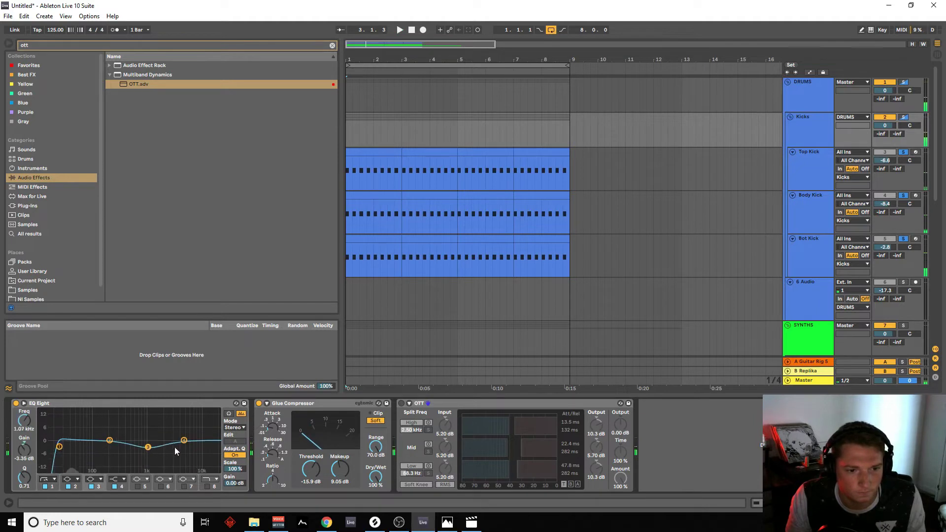
- Enable EQ Eight's band 8 as a high cut, lower its cutoff from 18 kHz, and move the band 3 dip to about 1.04 kHz
{"action": "key", "text": "space"}
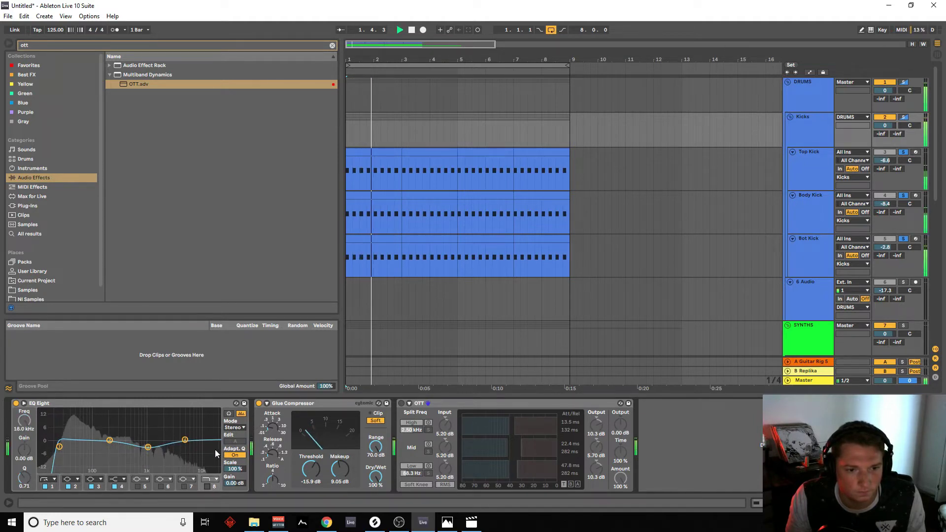
{"action": "left_click", "coordinate": [207, 487]}
{"action": "left_click_drag", "start_coordinate": [213, 447], "coordinate": [148, 447]}
{"action": "key", "text": "space"}
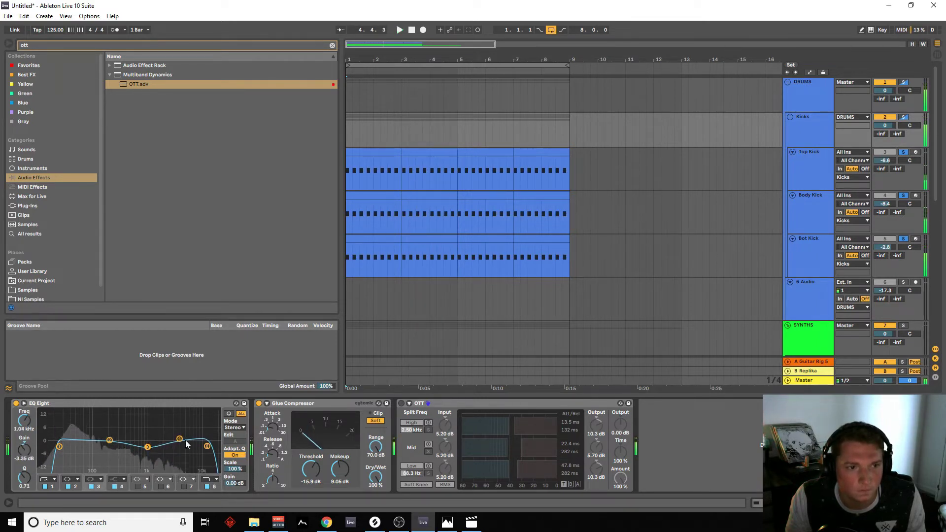
{"action": "left_click", "coordinate": [331, 46]}
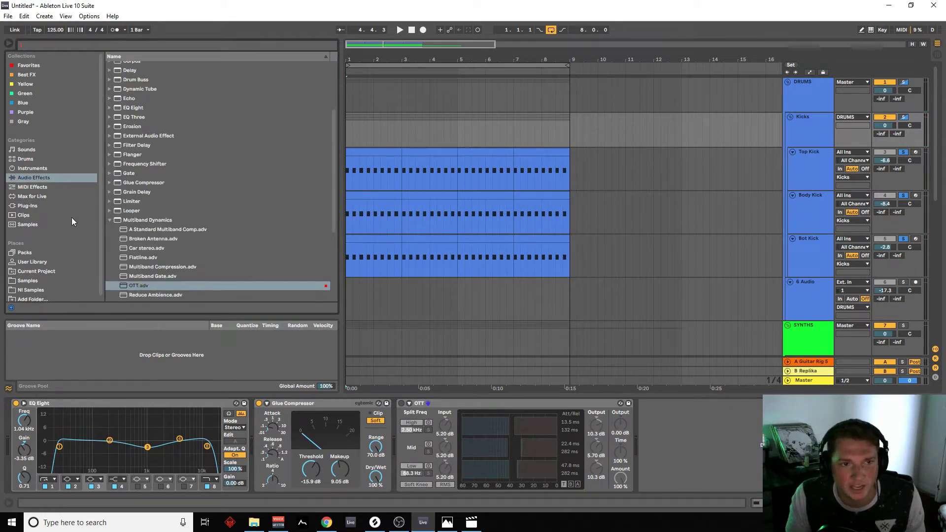
{"action": "scroll", "coordinate": [173, 170], "scroll_direction": "up", "scroll_amount": 3}
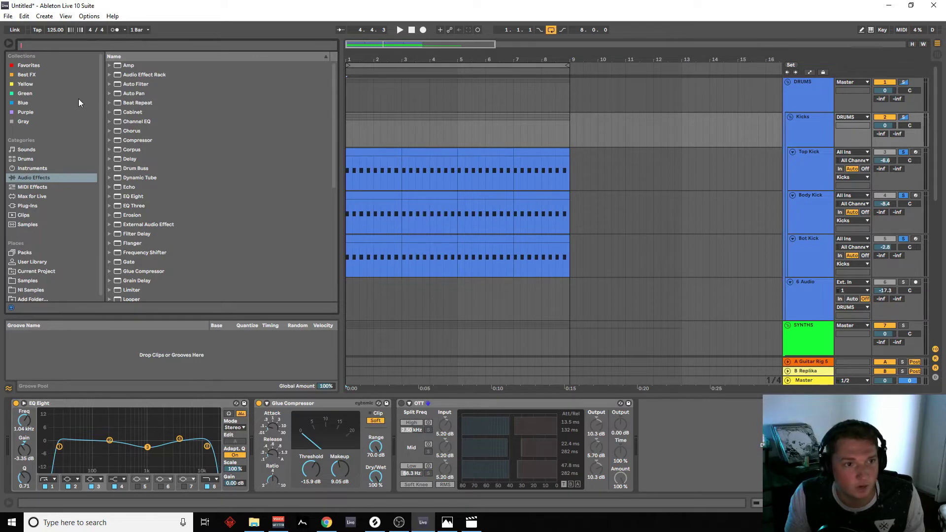
{"action": "left_click", "coordinate": [34, 65]}
{"action": "double_click", "coordinate": [173, 170]}
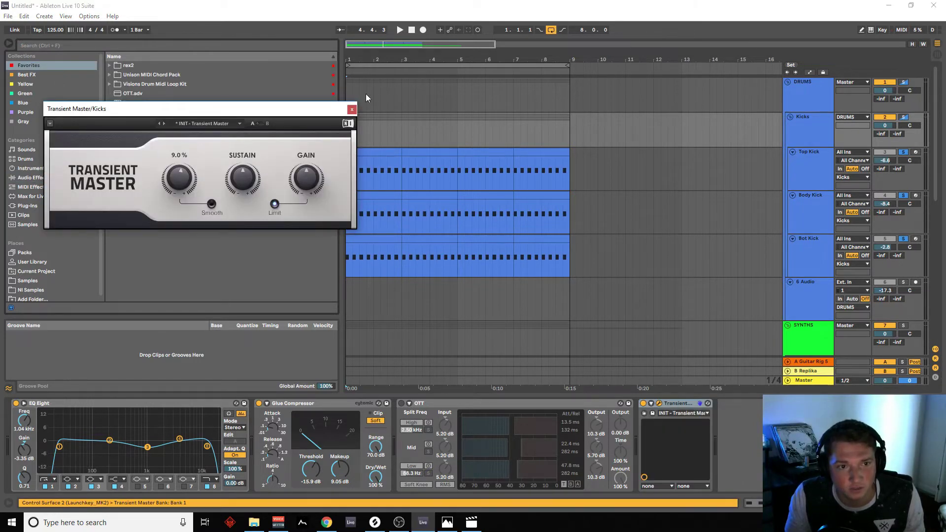
{"action": "left_click", "coordinate": [352, 109]}
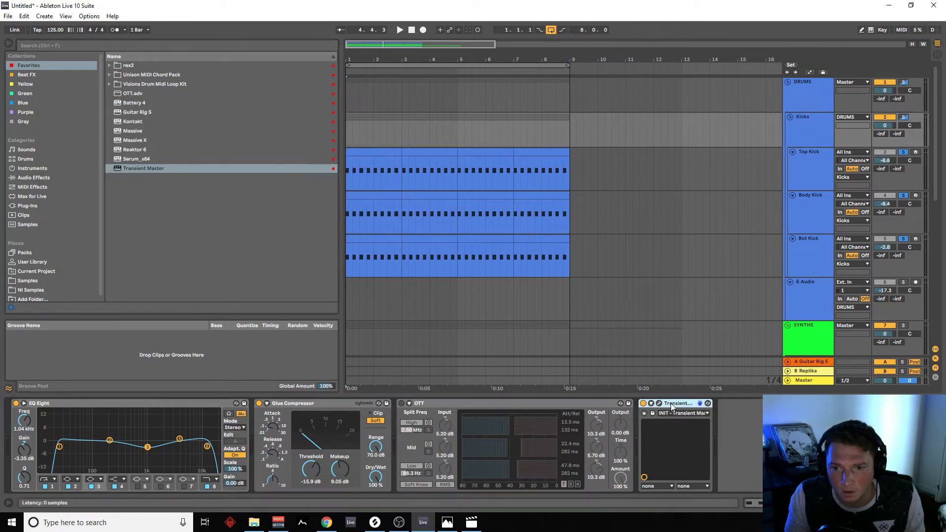
{"action": "key", "text": "Delete"}
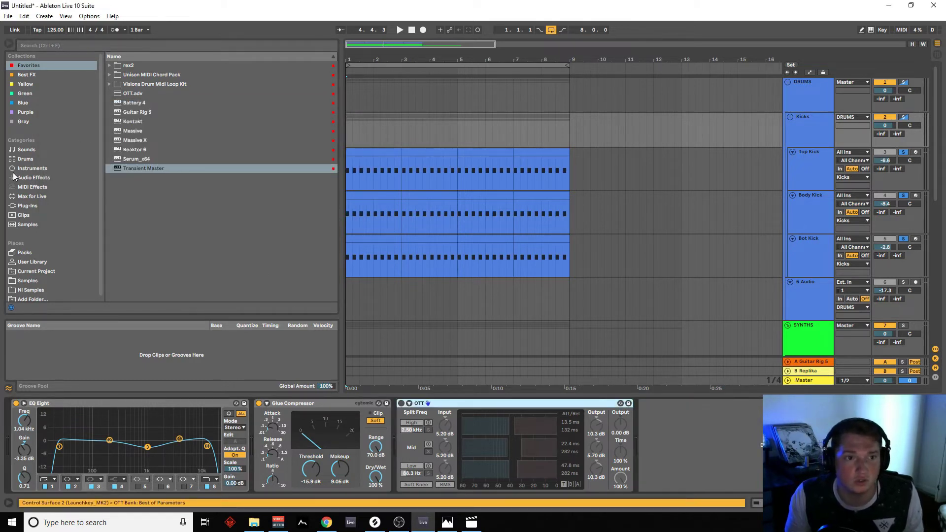
- Add a Drum Buss to the Kicks group and place it between the Glue Compressor and OTT
{"action": "left_click", "coordinate": [31, 179]}
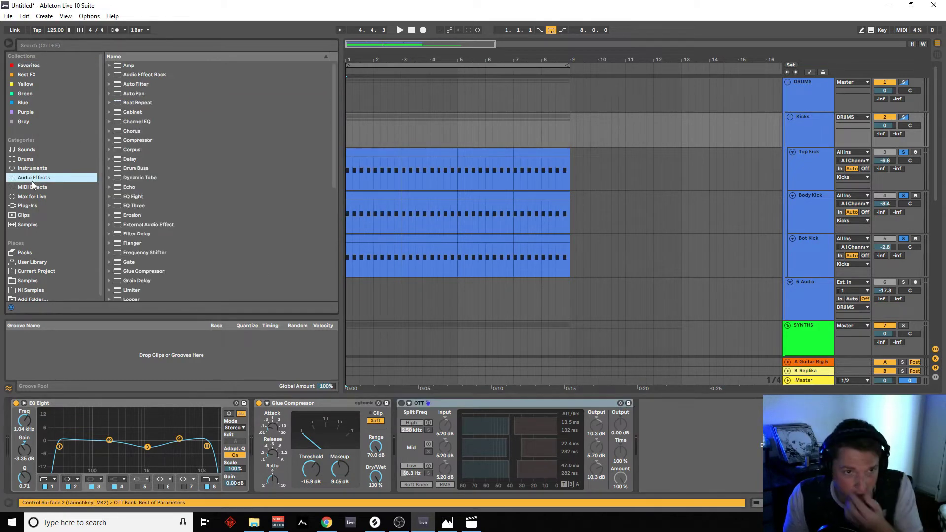
{"action": "left_click", "coordinate": [117, 169]}
{"action": "double_click", "coordinate": [116, 169]}
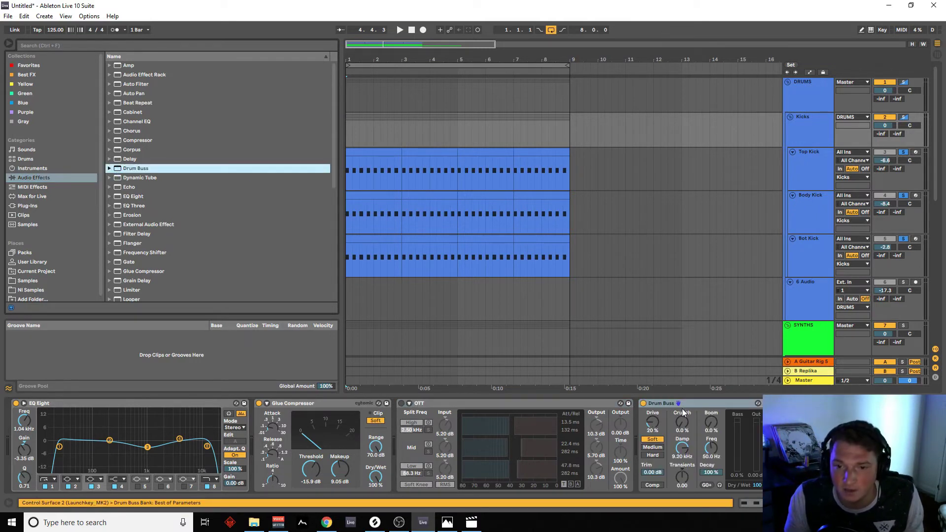
{"action": "left_click", "coordinate": [492, 423]}
{"action": "left_click_drag", "start_coordinate": [377, 492], "coordinate": [377, 492]}
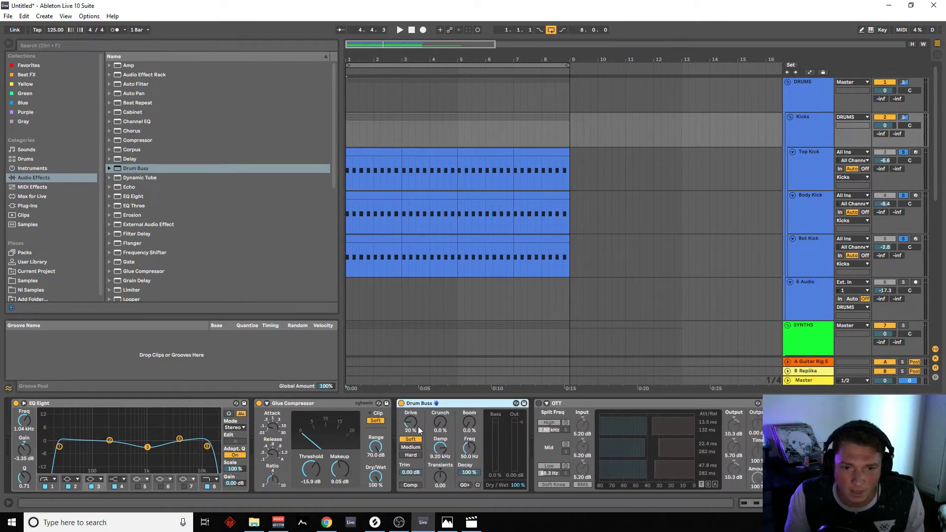
- Set the Drum Buss Drive to 0% and try several Transients amounts while playing the grouped kicks
{"action": "left_click_drag", "start_coordinate": [417, 426], "coordinate": [417, 420]}
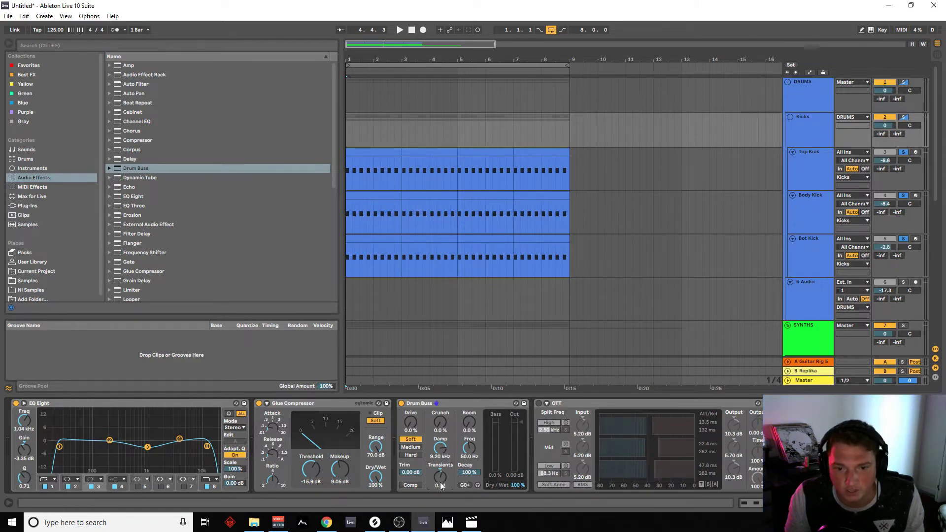
{"action": "key", "text": "space"}
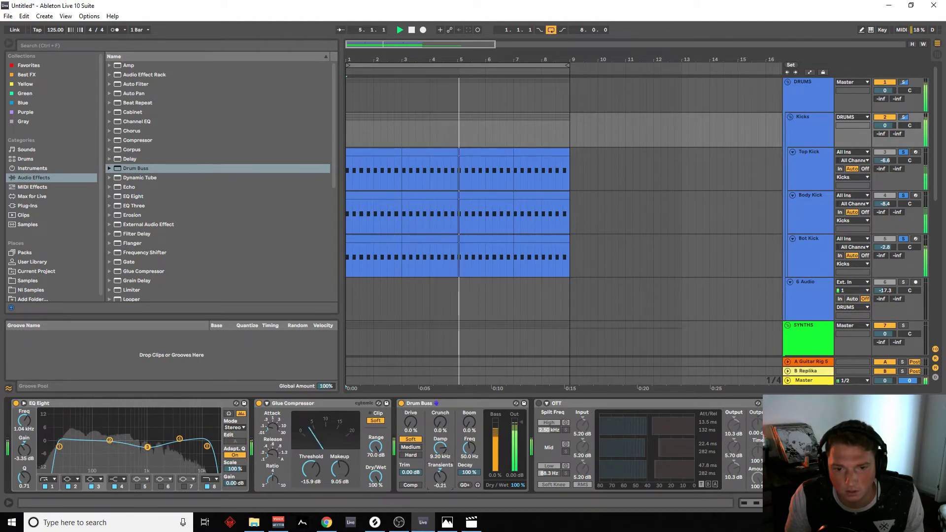
{"action": "key", "text": "space"}
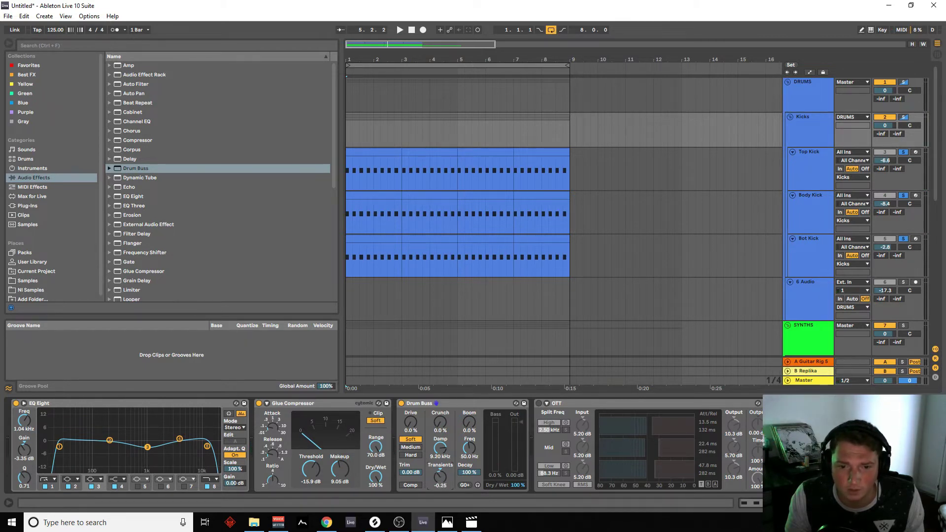
{"action": "key", "text": "space"}
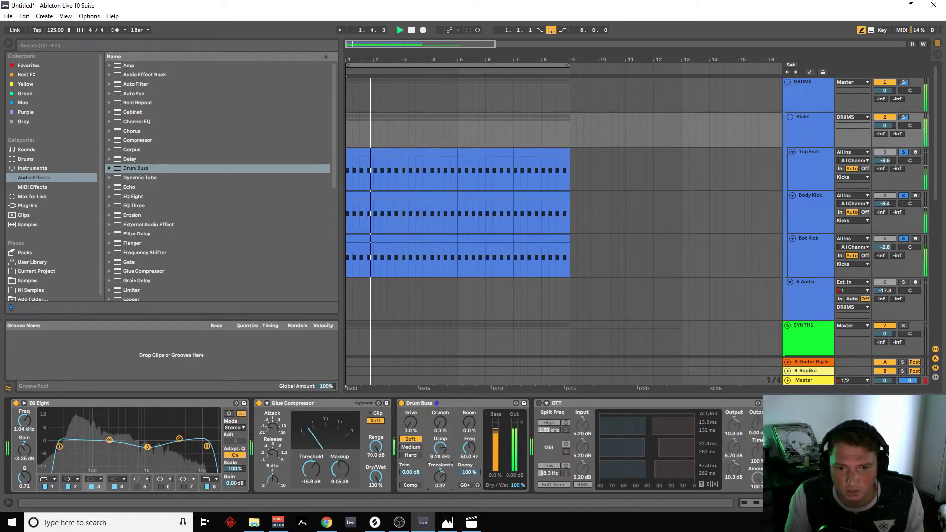
{"action": "key", "text": "space"}
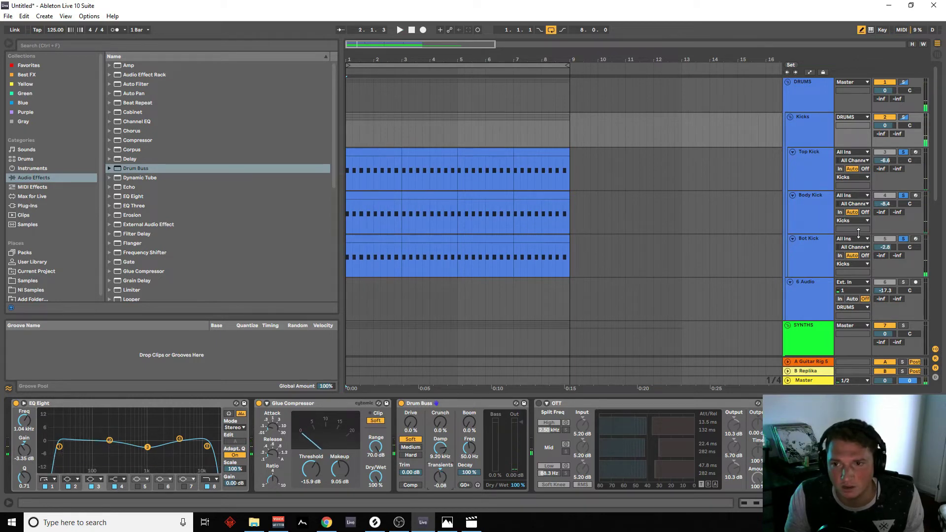
- Audition the Top Kick soloed on its own, and solo the whole Kicks group to hear the layers together
{"action": "left_click", "coordinate": [809, 170]}
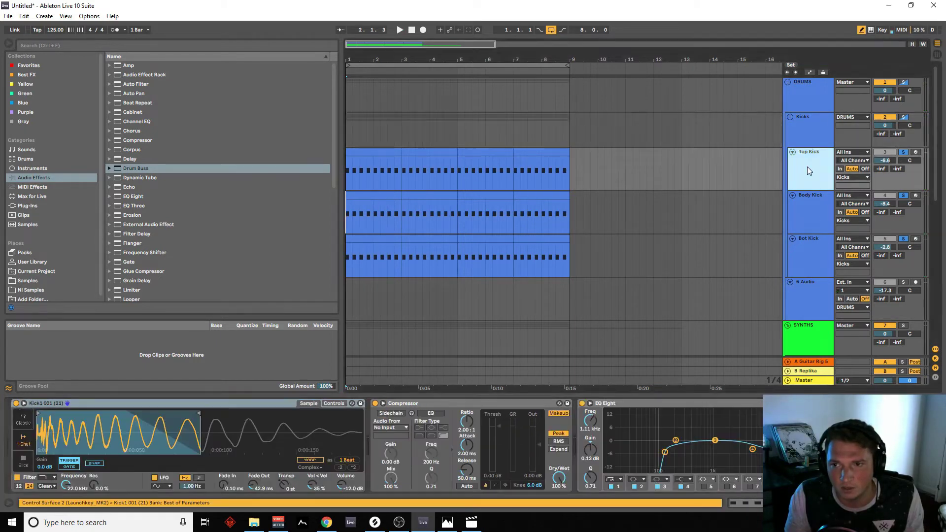
{"action": "left_click", "coordinate": [903, 152]}
{"action": "key", "text": "space"}
{"action": "left_click", "coordinate": [903, 153]}
{"action": "key", "text": "space"}
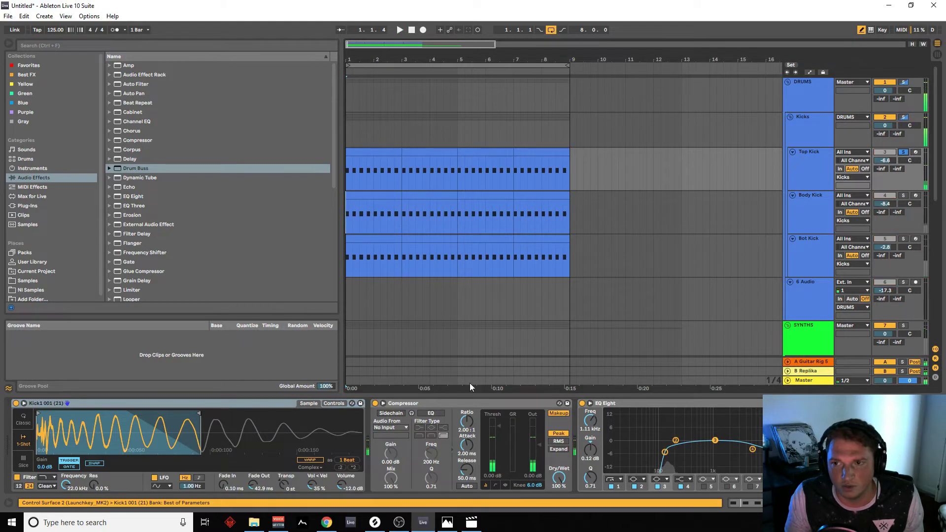
{"action": "left_click", "coordinate": [905, 119]}
{"action": "key", "text": "space"}
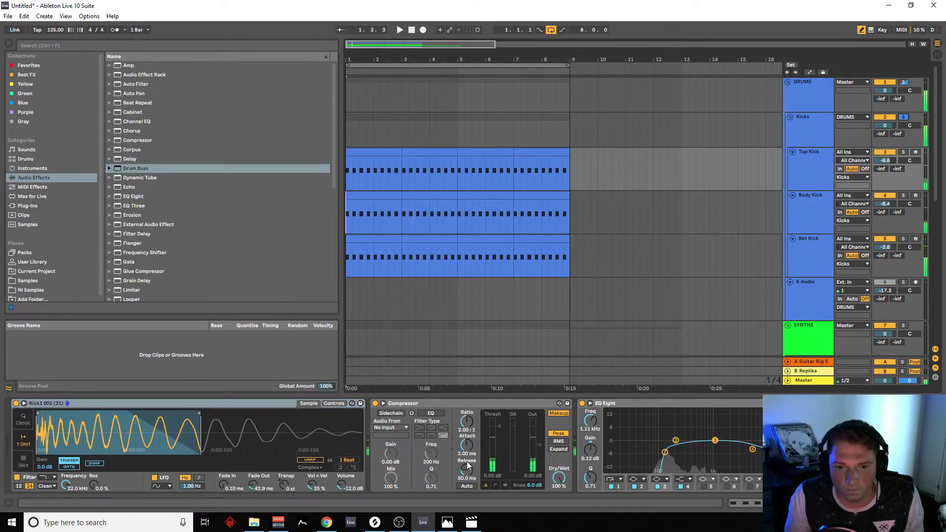
- Set the Transients amount of the Kicks group's Drum Buss to -0.29 during playback
{"action": "left_click", "coordinate": [826, 123]}
{"action": "key", "text": "space"}
{"action": "left_click_drag", "start_coordinate": [443, 476], "coordinate": [444, 487]}
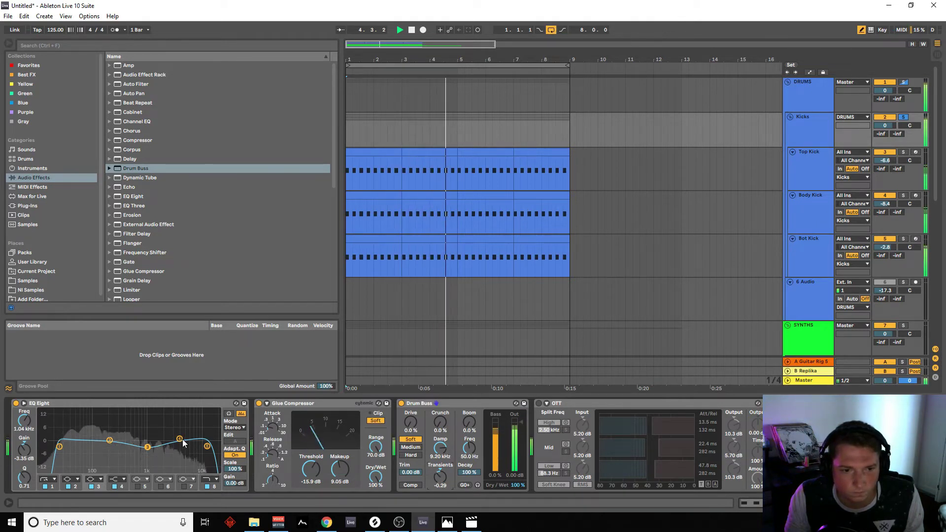
- Set EQ Eight's high cut to 14.4 kHz, its band 3 dip to -3.80 dB at 1.09 kHz, and its low cut to 27.2 Hz
{"action": "left_click_drag", "start_coordinate": [179, 438], "coordinate": [207, 449]}
{"action": "left_click_drag", "start_coordinate": [207, 450], "coordinate": [207, 449]}
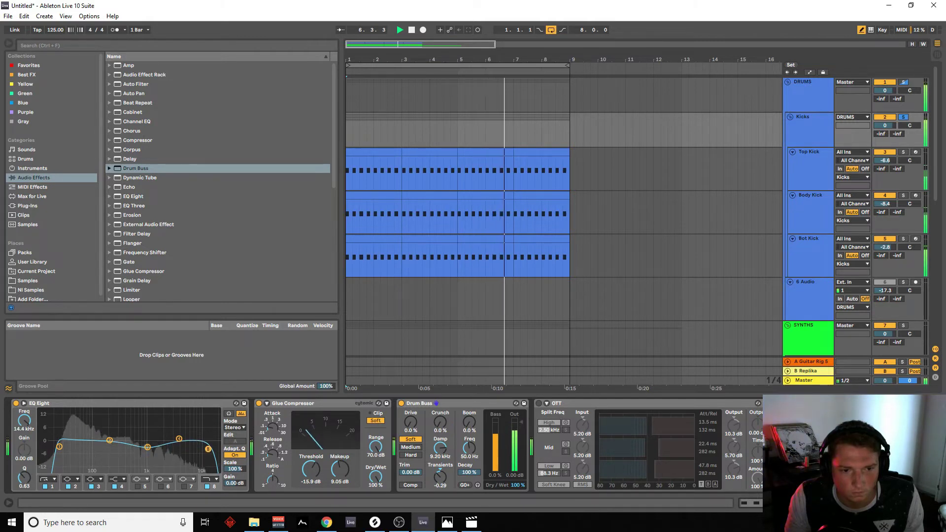
{"action": "mouse_move", "coordinate": [147, 447]}
{"action": "left_mouse_down"}
{"action": "mouse_move", "coordinate": [152, 438]}
{"action": "mouse_move", "coordinate": [148, 447]}
{"action": "left_mouse_up"}
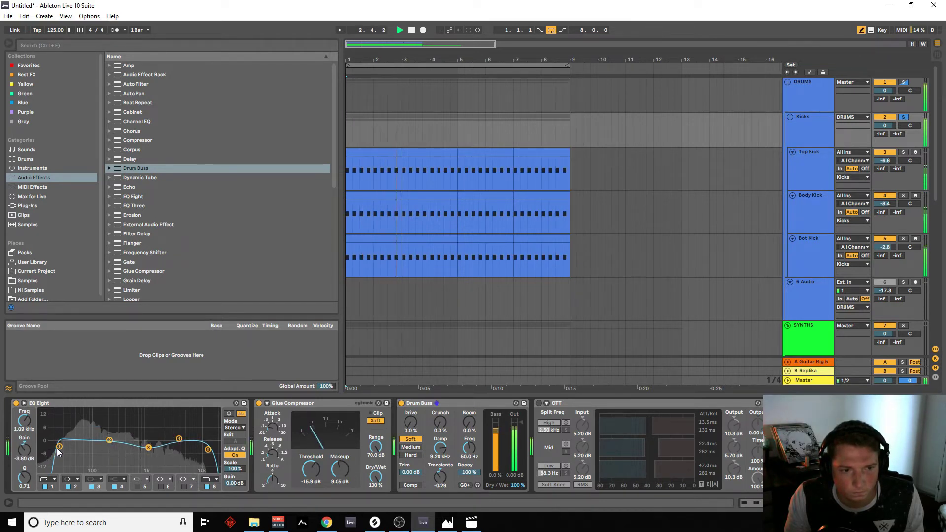
{"action": "left_click_drag", "start_coordinate": [57, 448], "coordinate": [63, 449]}
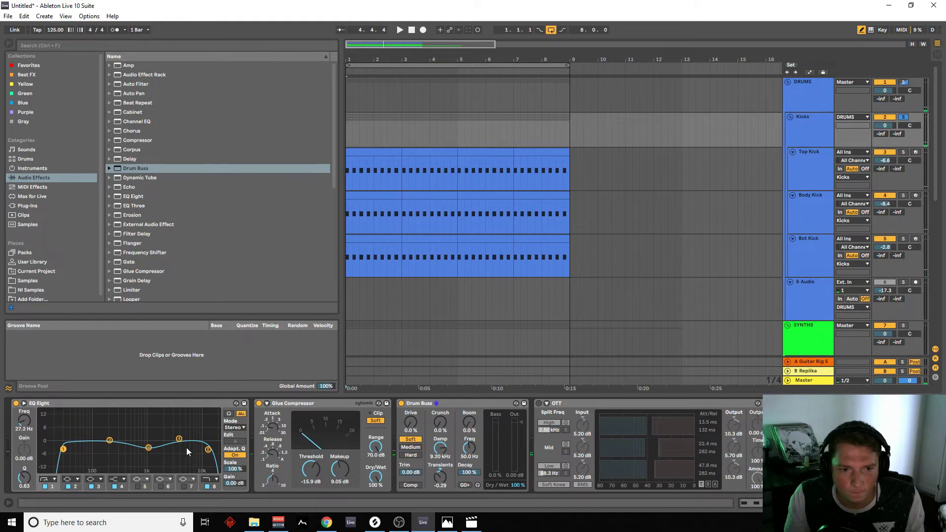
- Lower EQ Eight's band 4 slightly and deepen the band 3 dip to -4.09 dB at 1.11 kHz during playback
{"action": "key", "text": "space"}
{"action": "left_click_drag", "start_coordinate": [179, 438], "coordinate": [149, 448]}
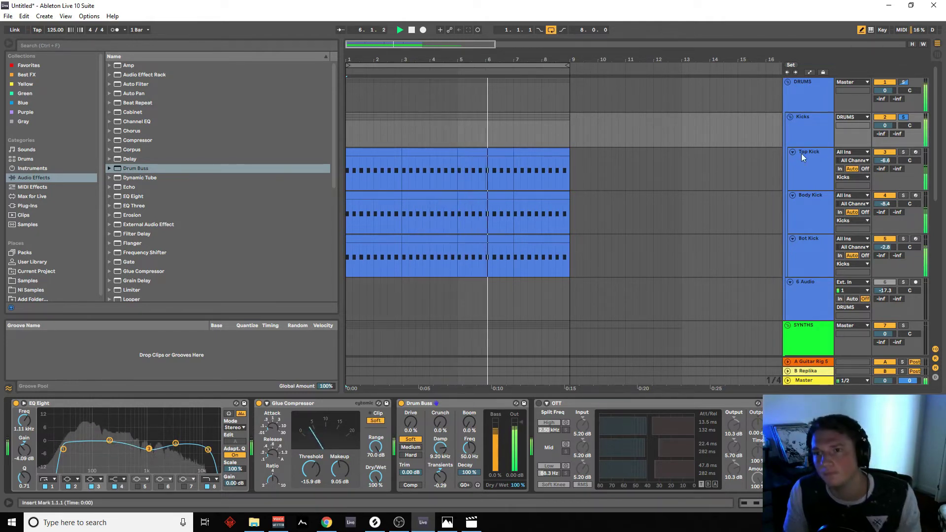
{"action": "key", "text": "space"}
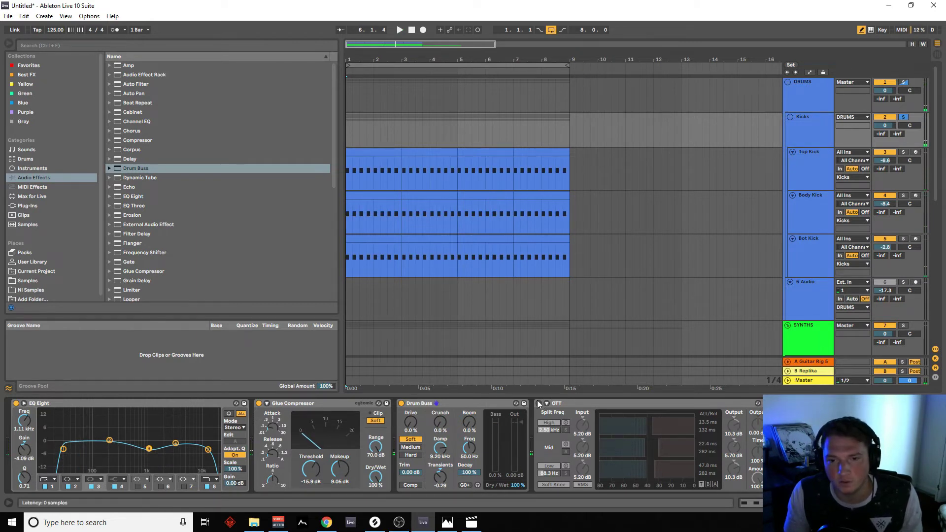
- Enable OTT and shorten its attack/release times to 6.29/9.60 ms high, 7.45/3.79 ms mid and 12.4/9.60 ms low
{"action": "key", "text": "space"}
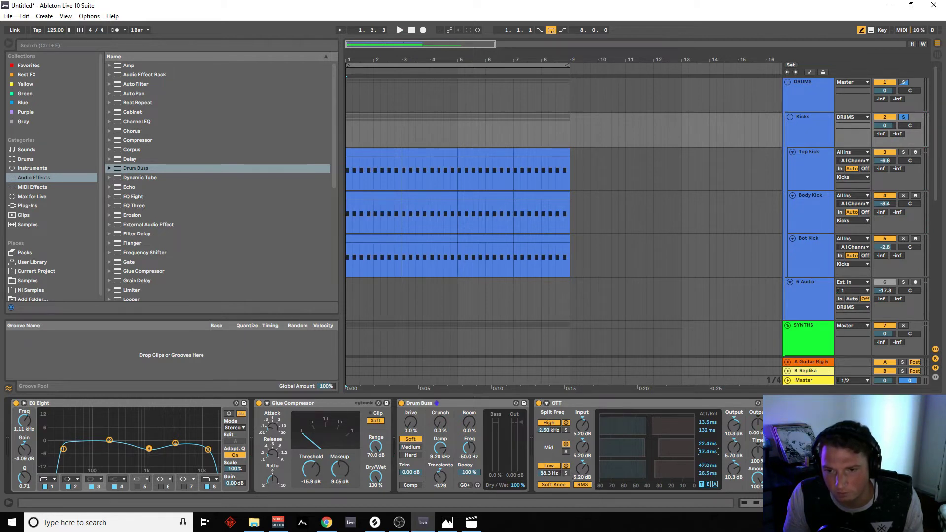
{"action": "key", "text": "space"}
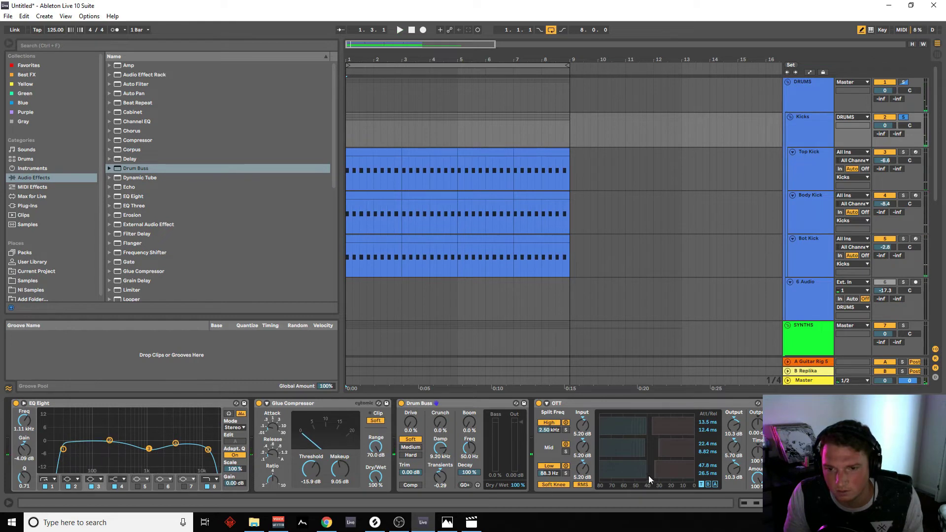
{"action": "key", "text": "space"}
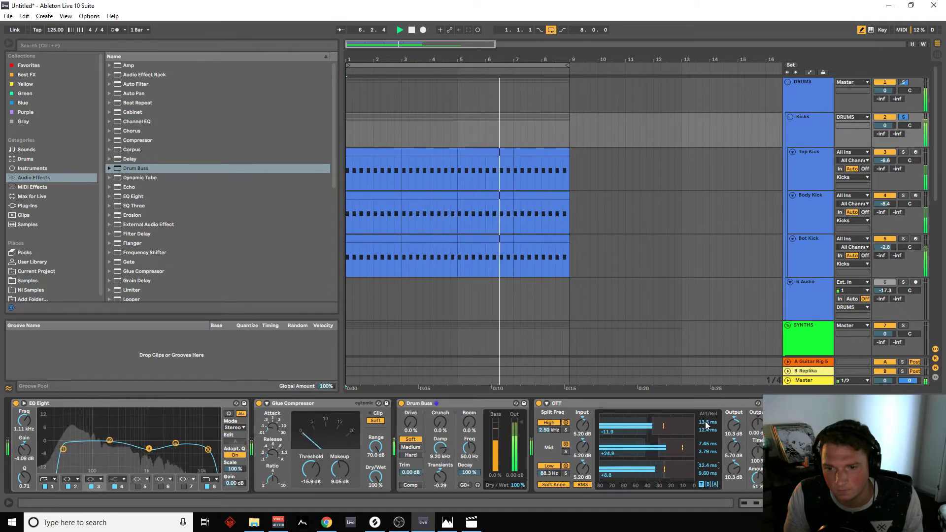
{"action": "left_click_drag", "start_coordinate": [707, 431], "coordinate": [707, 436]}
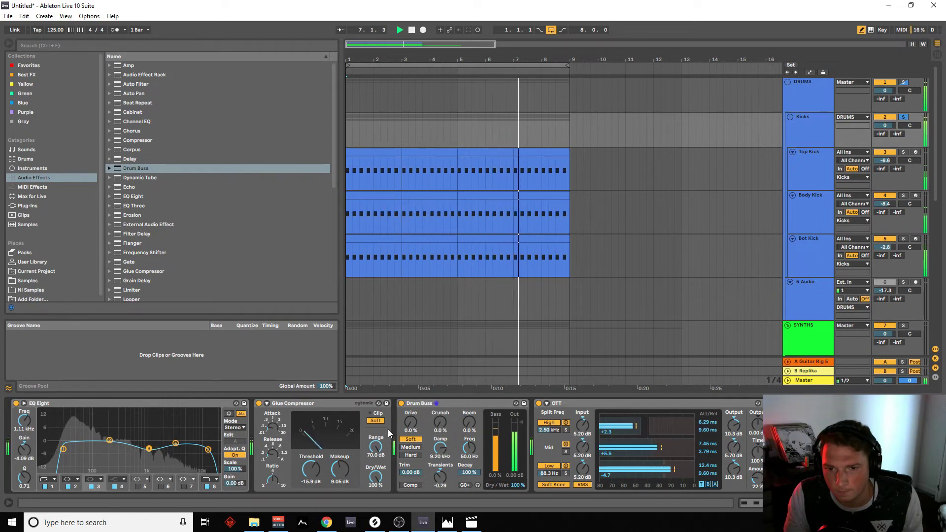
{"action": "key", "text": "space"}
- Move EQ Eight to the end of the Kicks group's effect chain, after OTT, and start playback
{"action": "left_click", "coordinate": [171, 404]}
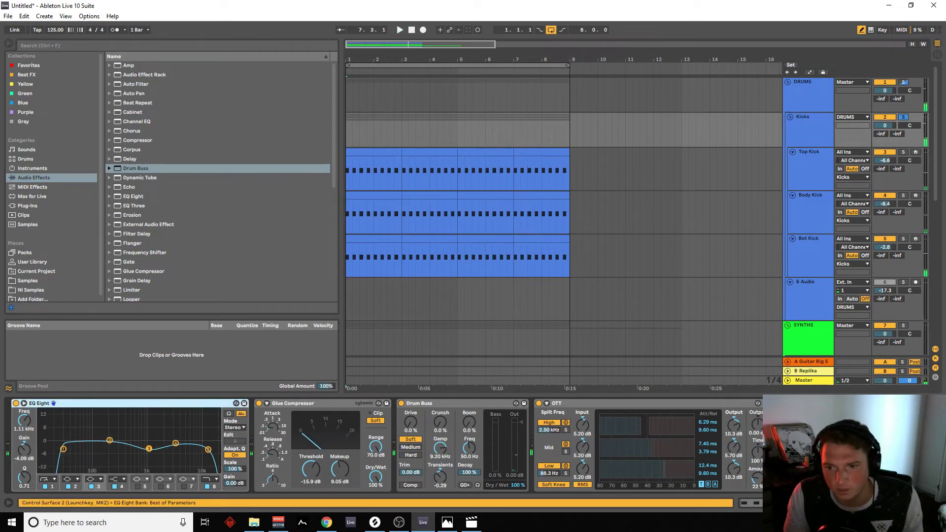
{"action": "left_click_drag", "start_coordinate": [172, 404], "coordinate": [728, 433]}
{"action": "key", "text": "space"}
- Lower EQ Eight's high cut to 12.1 kHz or below and set band 4 to -1.36 dB at 3.59 kHz
{"action": "left_click_drag", "start_coordinate": [585, 449], "coordinate": [582, 448]}
{"action": "left_click_drag", "start_coordinate": [729, 449], "coordinate": [724, 446]}
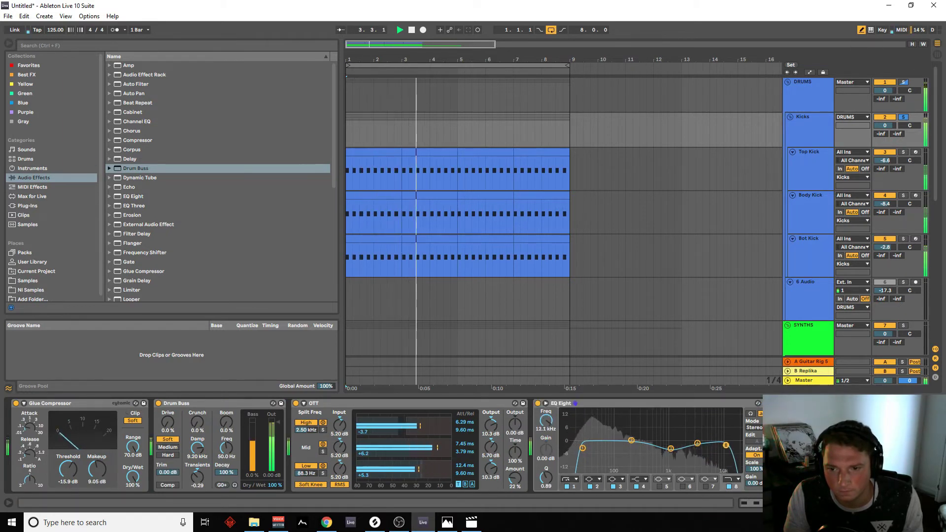
{"action": "left_click", "coordinate": [698, 444]}
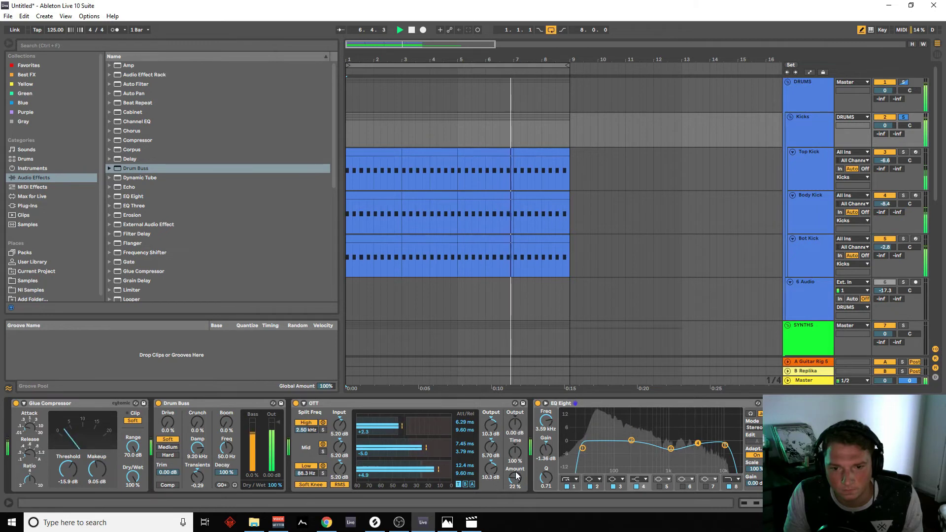
- Reduce OTT's Amount to 11% and compare the kicks with OTT on and off during playback, finishing with it bypassed
{"action": "left_click_drag", "start_coordinate": [515, 477], "coordinate": [515, 488]}
{"action": "key", "text": "space"}
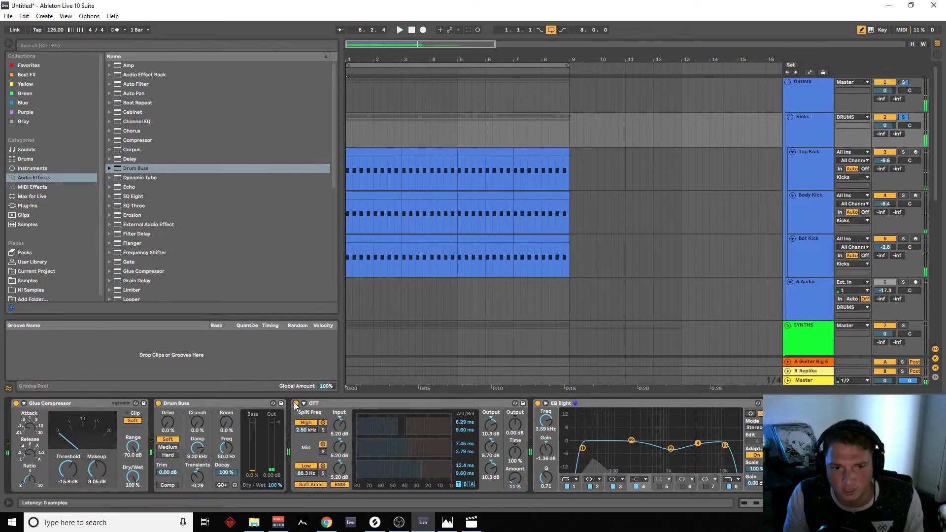
{"action": "left_click", "coordinate": [296, 404]}
{"action": "key", "text": "space"}
{"action": "left_click", "coordinate": [296, 403]}
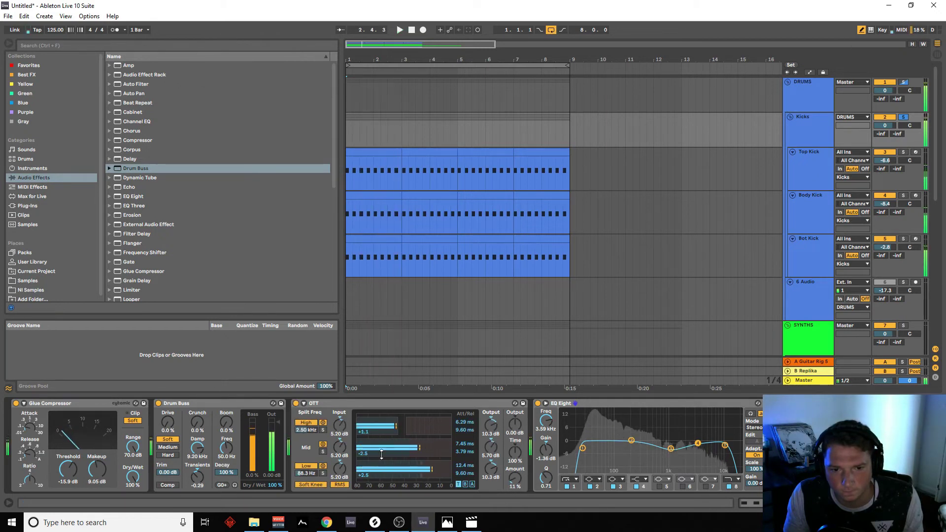
{"action": "key", "text": "space"}
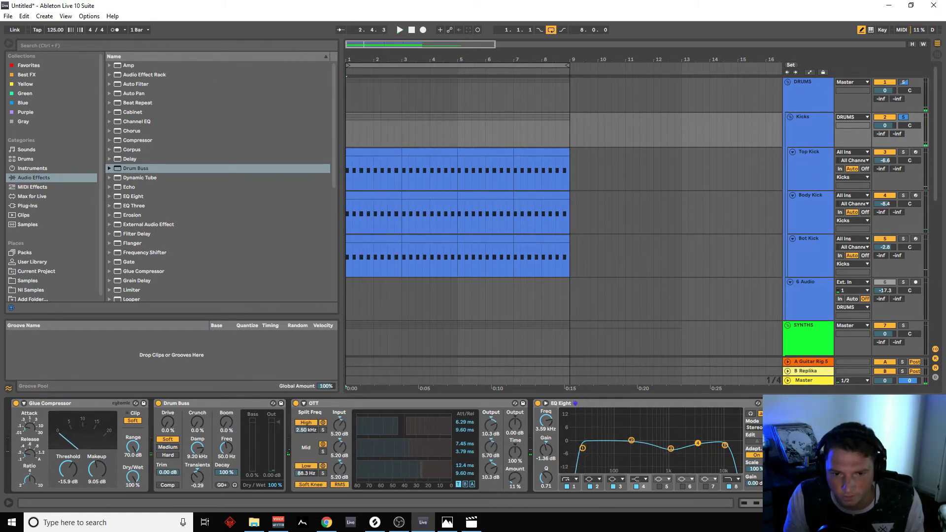
{"action": "key", "text": "space"}
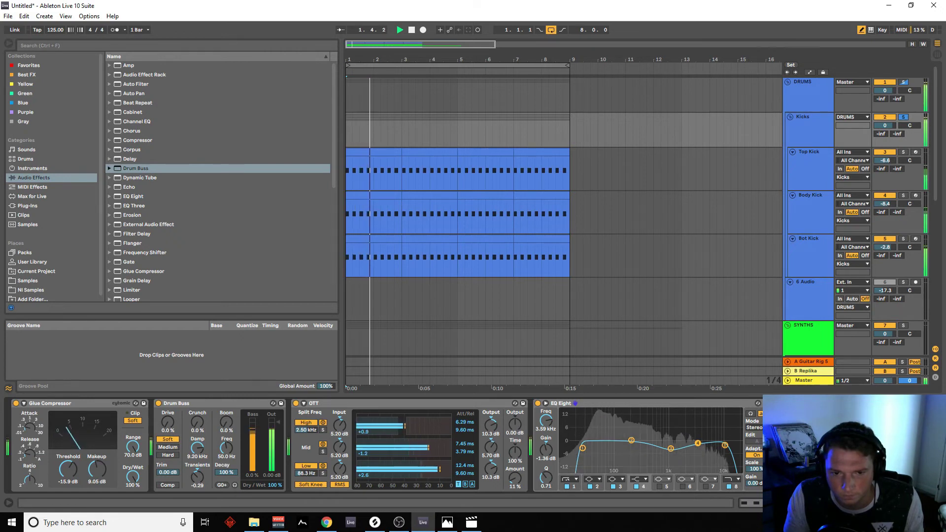
{"action": "left_click", "coordinate": [296, 402]}
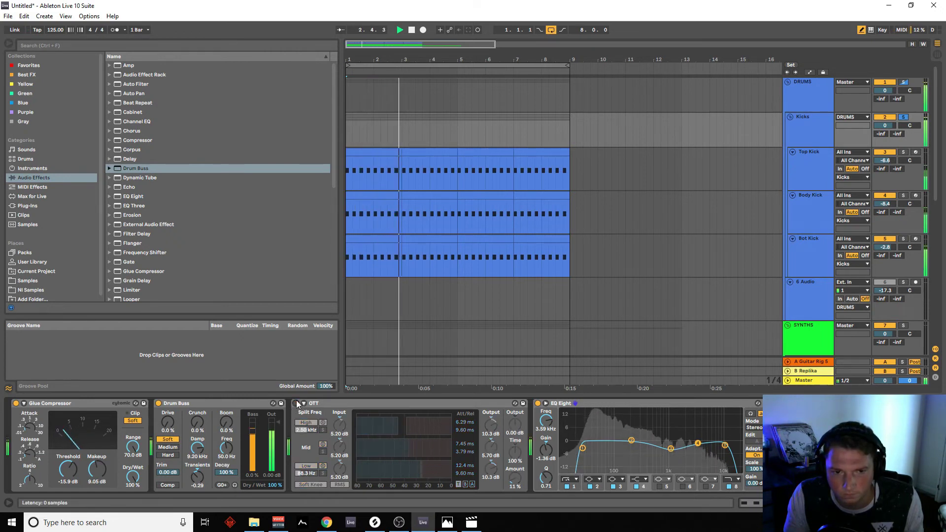
{"action": "left_click", "coordinate": [296, 403]}
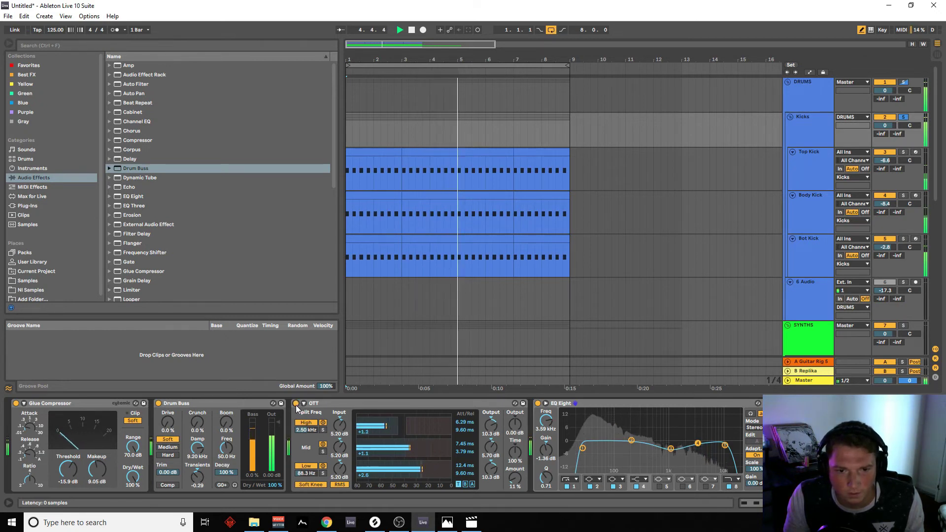
{"action": "left_click", "coordinate": [296, 403]}
- Move the bypassed OTT to the end of the Kicks group's effect chain, after EQ Eight
{"action": "left_click", "coordinate": [353, 403]}
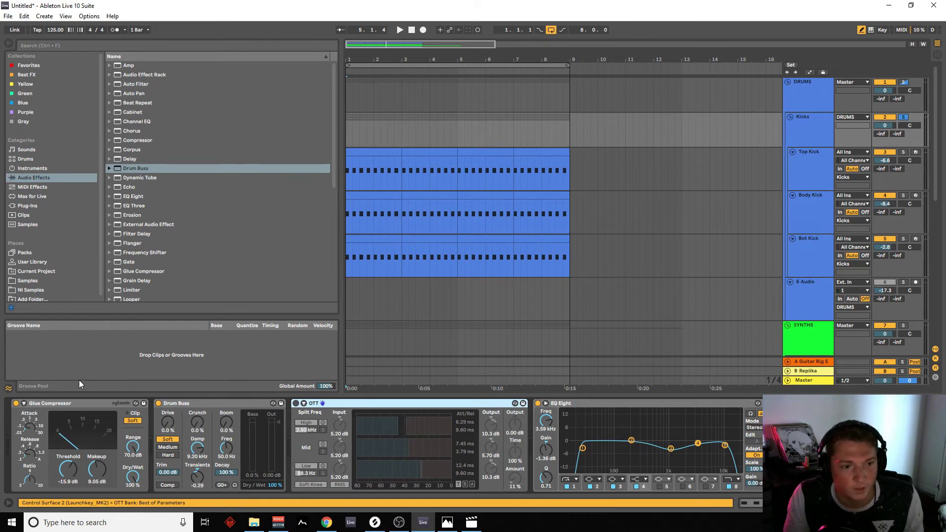
{"action": "key", "text": "space"}
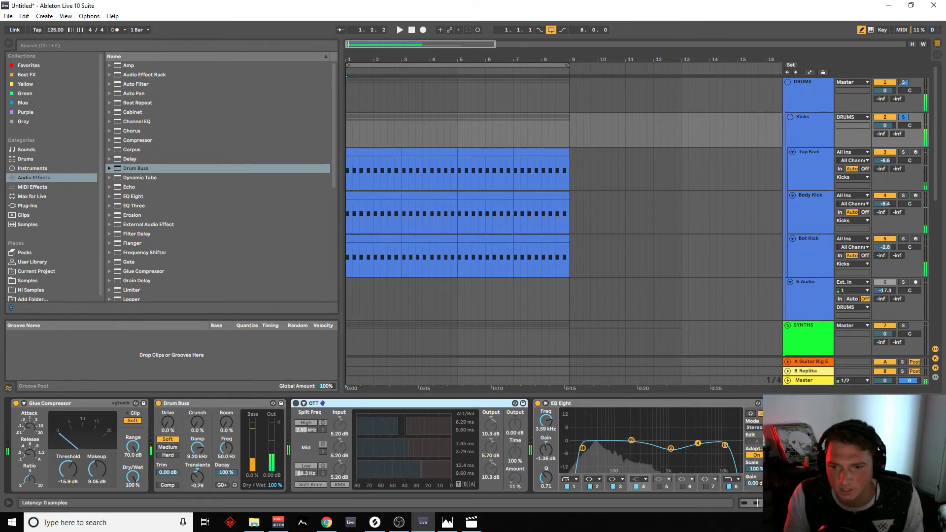
{"action": "left_click_drag", "start_coordinate": [353, 403], "coordinate": [607, 406]}
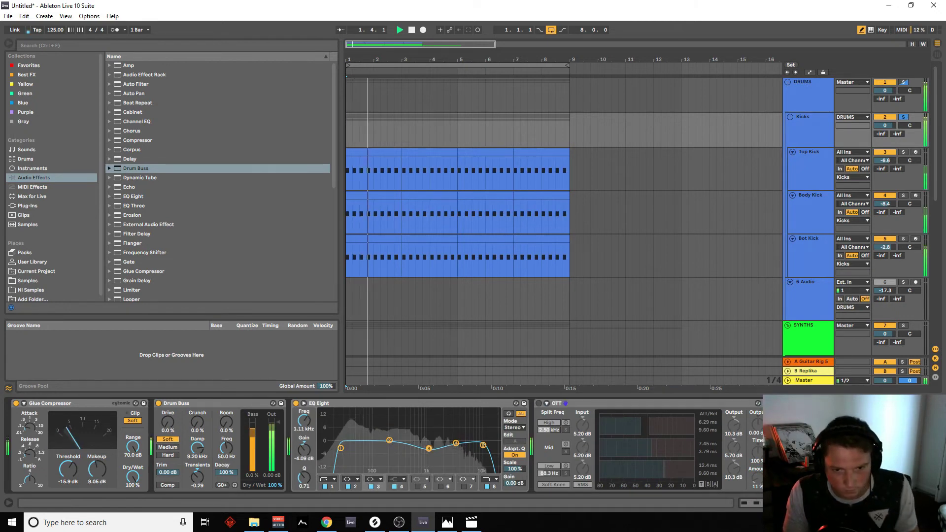
- With OTT on, reduce its high and mid outputs, set its inputs to 3.60 dB high, 3.60 dB mid and 5.80 dB low, and bypass it
{"action": "left_click", "coordinate": [538, 404]}
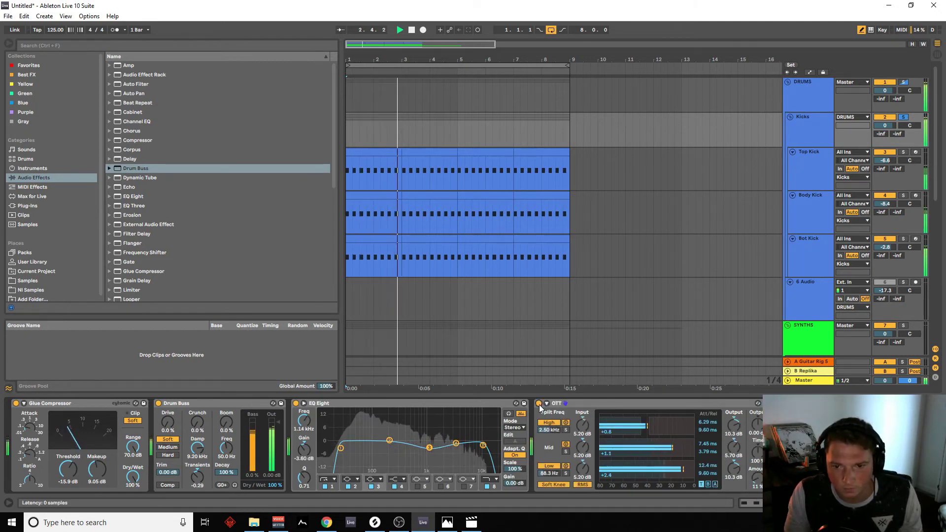
{"action": "left_click_drag", "start_coordinate": [734, 448], "coordinate": [733, 438]}
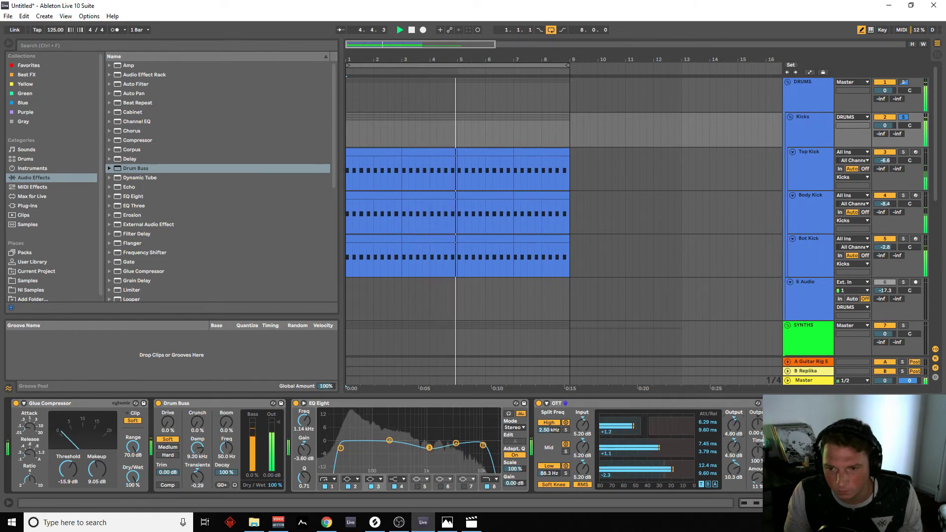
{"action": "left_click_drag", "start_coordinate": [582, 425], "coordinate": [582, 429]}
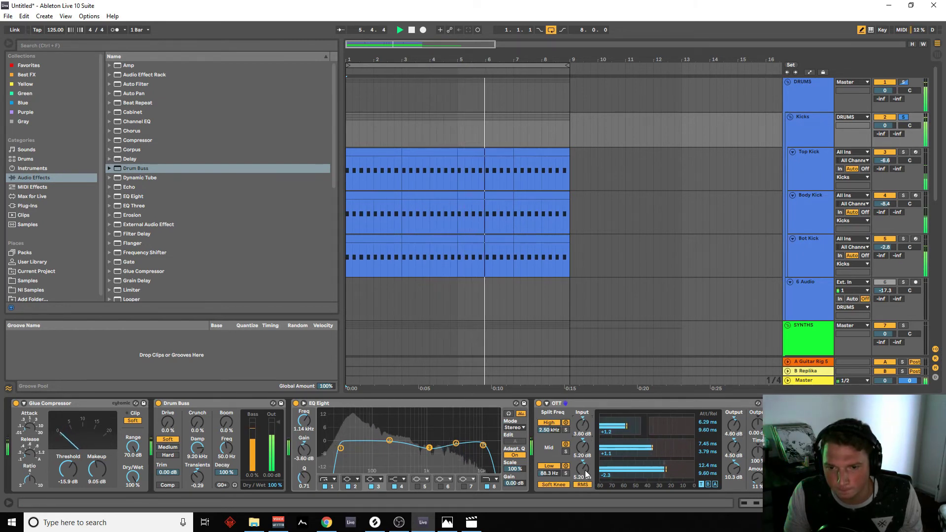
{"action": "left_click_drag", "start_coordinate": [582, 469], "coordinate": [582, 452]}
{"action": "left_click", "coordinate": [539, 403]}
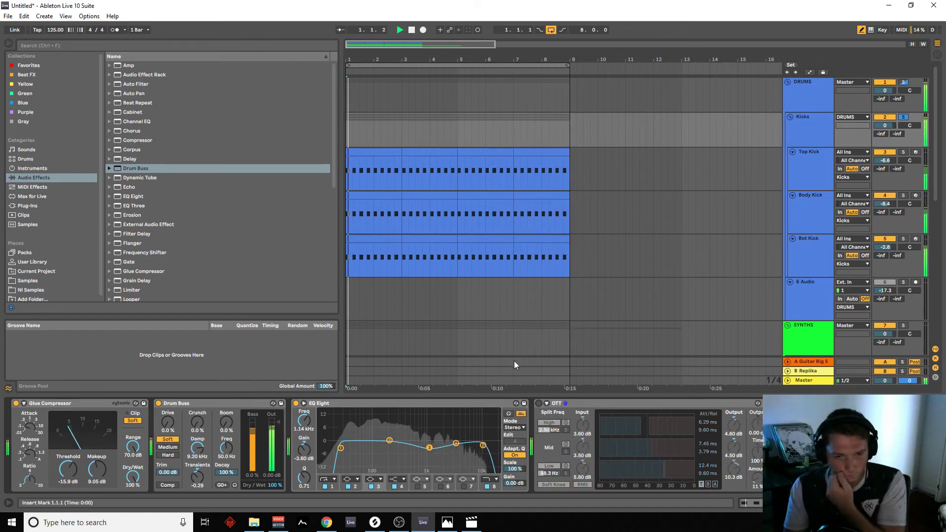
{"action": "key", "text": "space"}
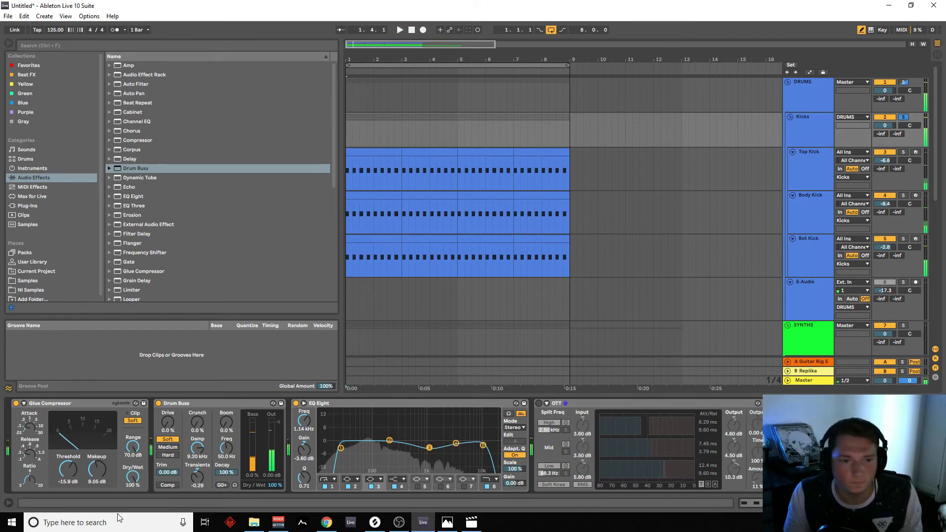
- Bypass the Kicks group's Glue Compressor, Drum Buss and EQ Eight, and review the Top, Body and Bot Kick device chains during playback
{"action": "left_click", "coordinate": [71, 403]}
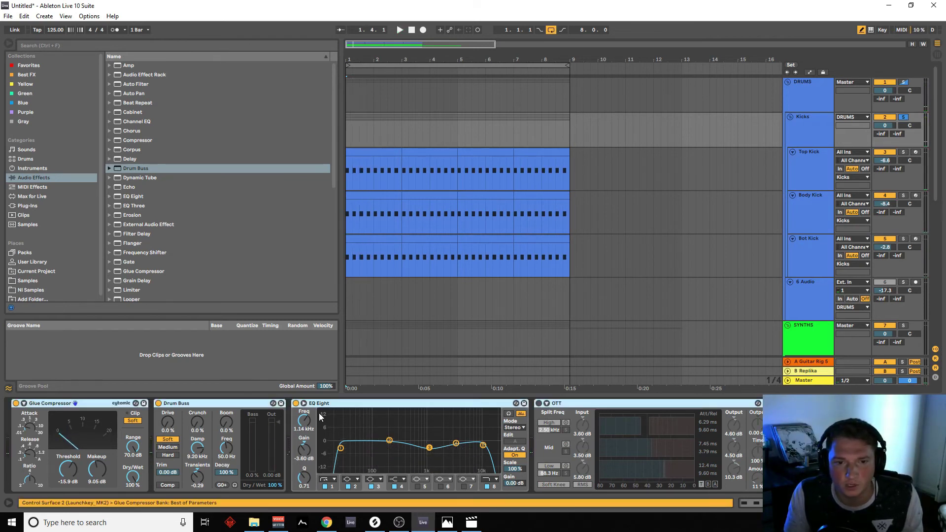
{"action": "left_click", "coordinate": [296, 403]}
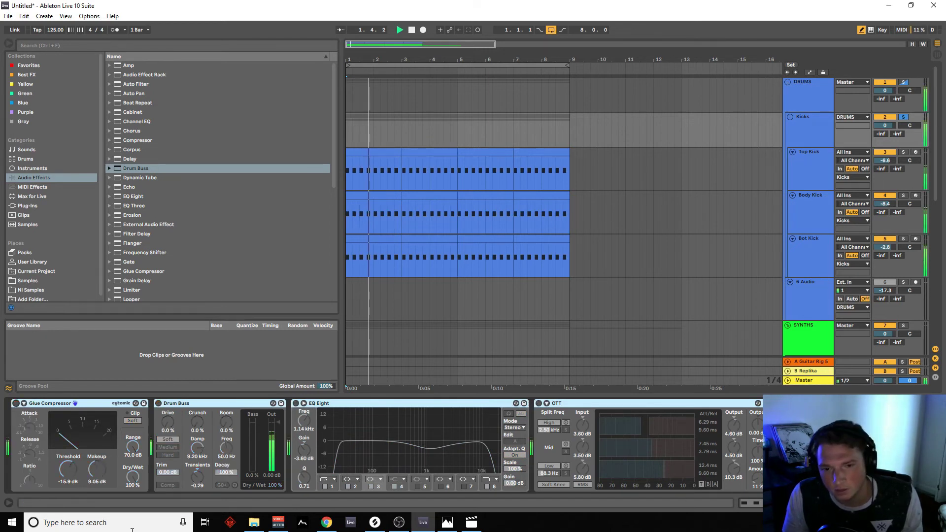
{"action": "left_click", "coordinate": [805, 165]}
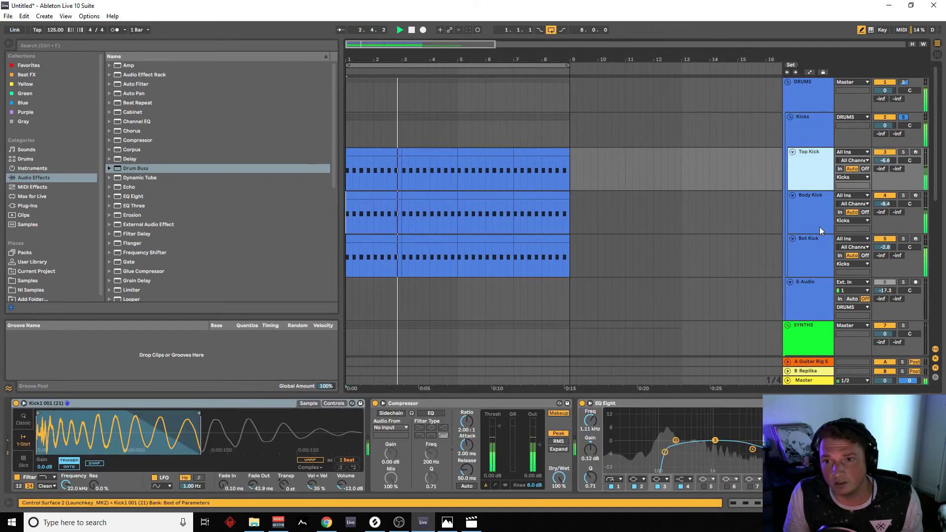
{"action": "left_click", "coordinate": [821, 224]}
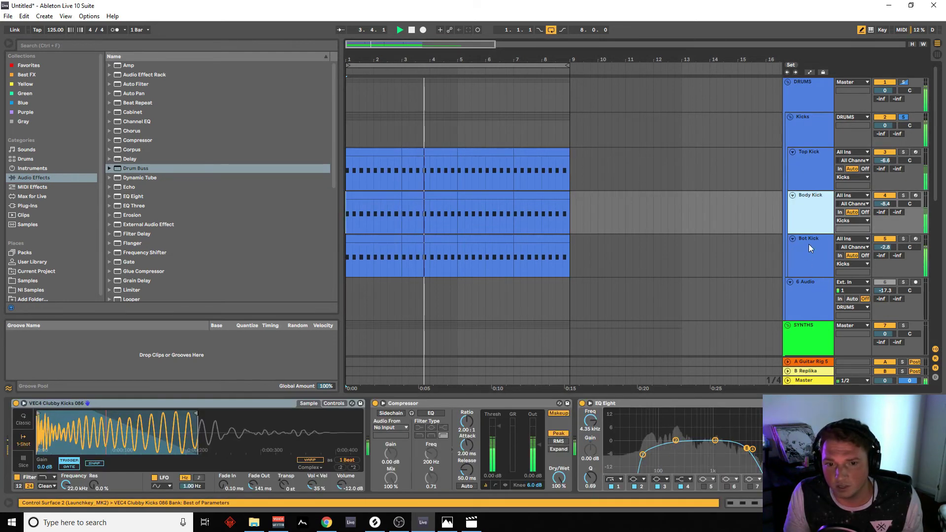
{"action": "left_click", "coordinate": [808, 245]}
{"action": "left_click", "coordinate": [799, 212]}
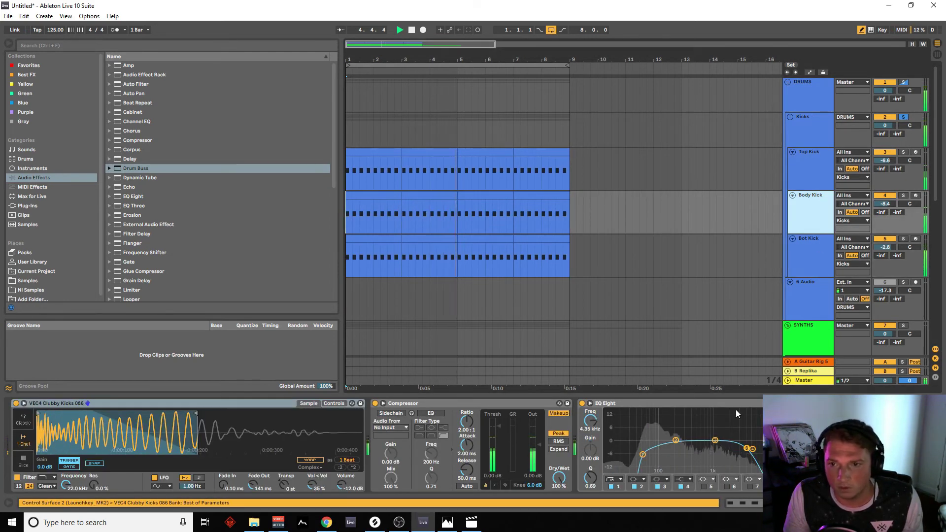
- Bypass the Compressor and EQ Eight on the Body Kick and Top Kick tracks to hear the layers unprocessed
{"action": "key", "text": "space"}
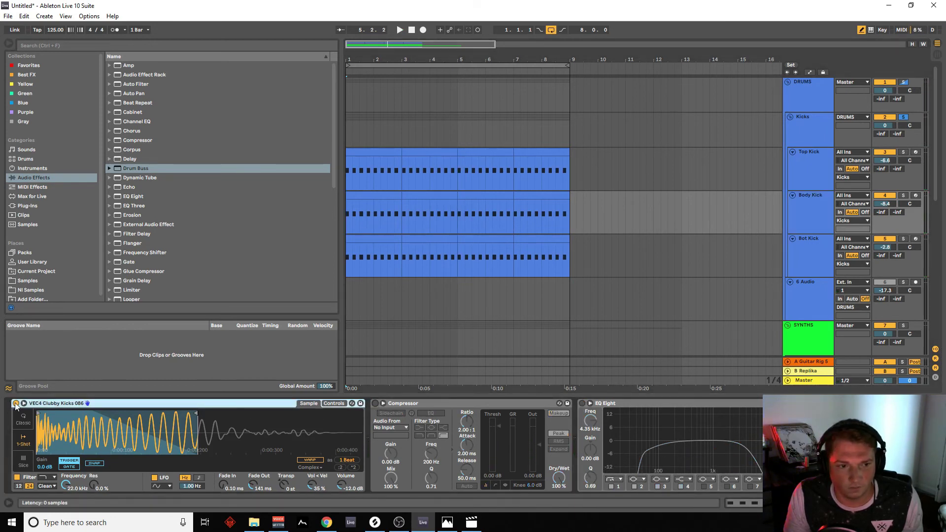
{"action": "left_click", "coordinate": [829, 199]}
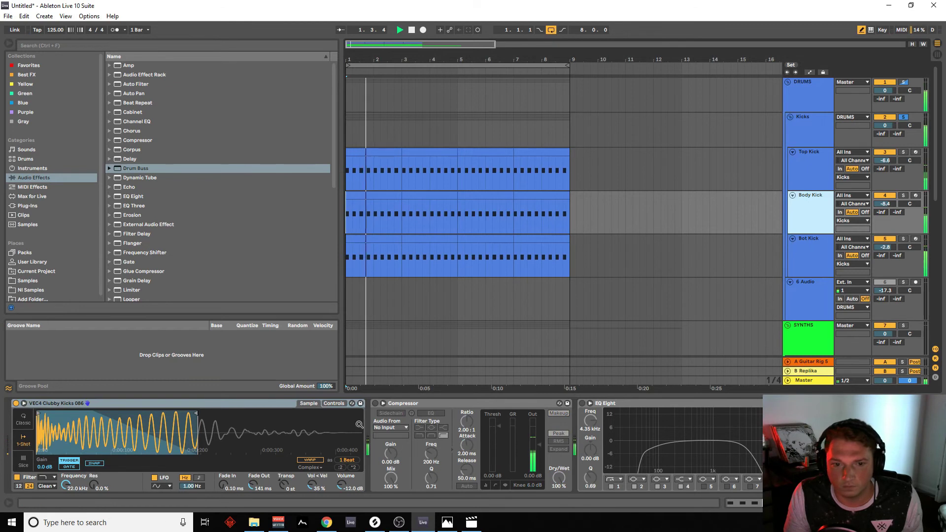
{"action": "left_click", "coordinate": [797, 183]}
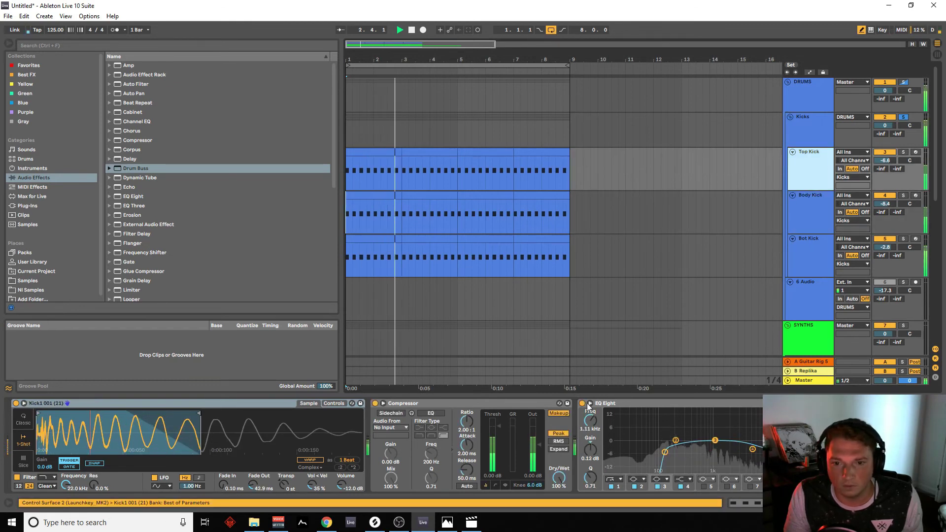
{"action": "left_click", "coordinate": [376, 404]}
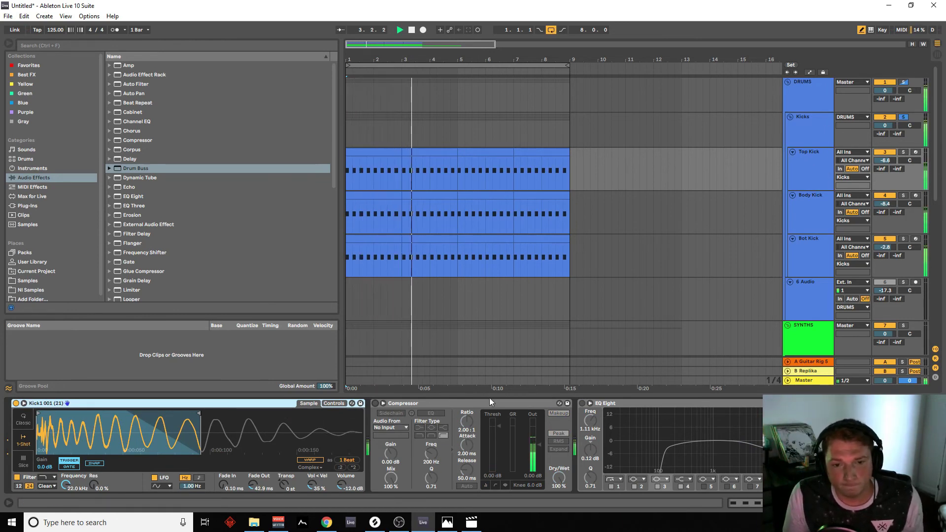
- Stop playback and turn EQ Eight back on for the Top Kick and Body Kick, leaving their Compressors bypassed
{"action": "key", "text": "space"}
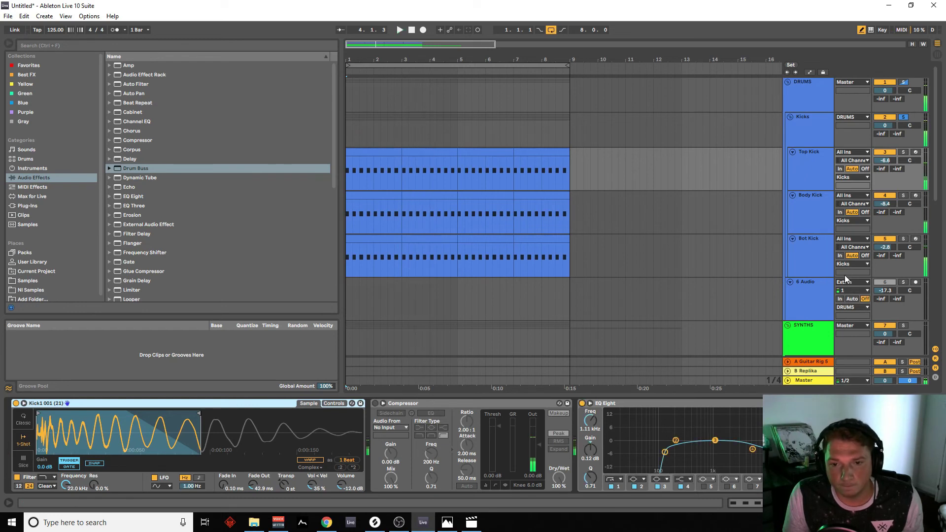
{"action": "left_click", "coordinate": [811, 211]}
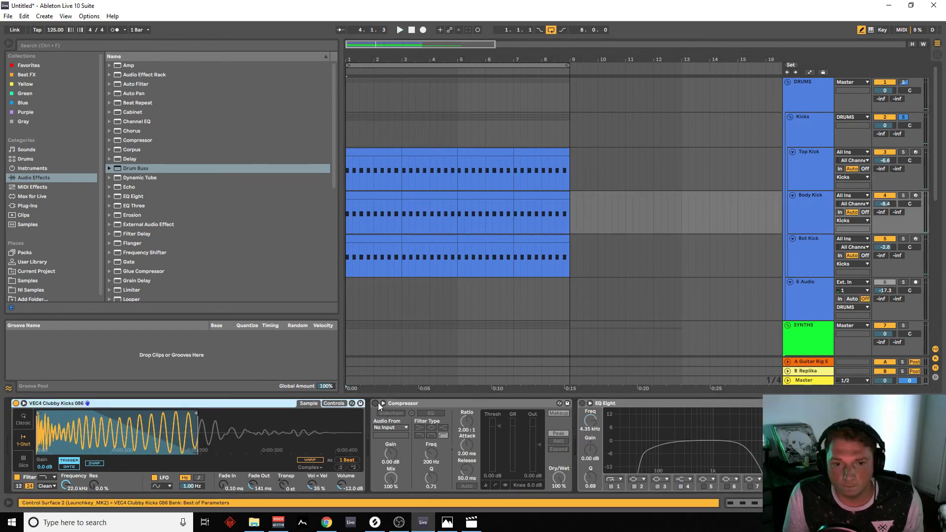
{"action": "left_click", "coordinate": [582, 403]}
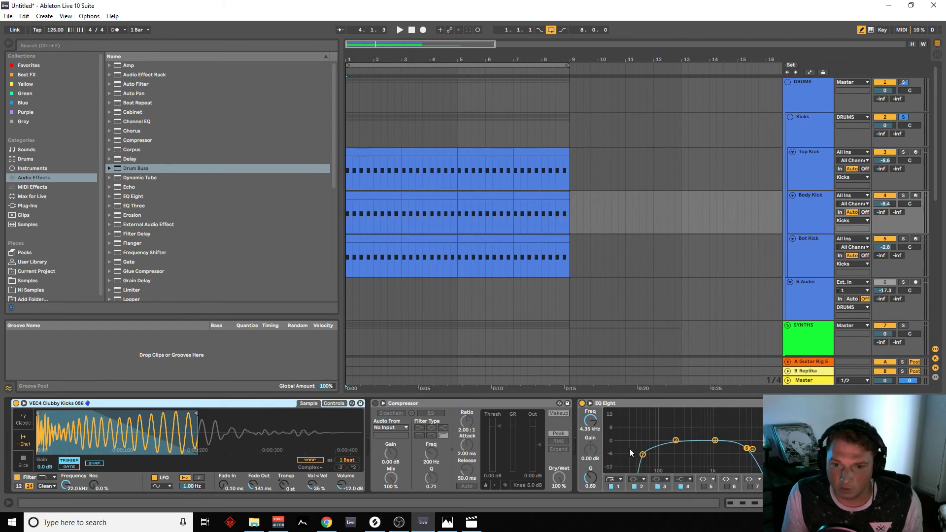
- Check the Bot Kick's devices, and turn the Kicks group's Glue Compressor, Drum Buss and EQ Eight back on
{"action": "left_click", "coordinate": [798, 250]}
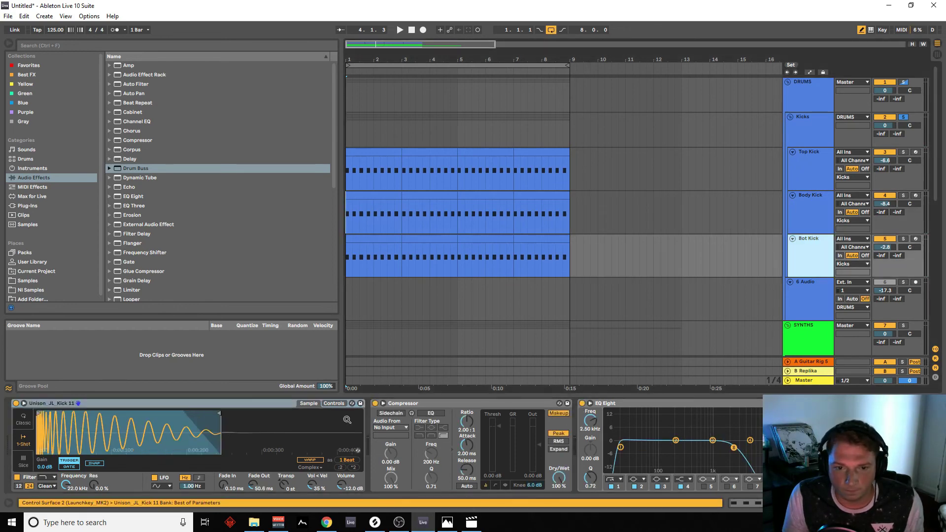
{"action": "key", "text": "space"}
{"action": "left_click", "coordinate": [826, 127]}
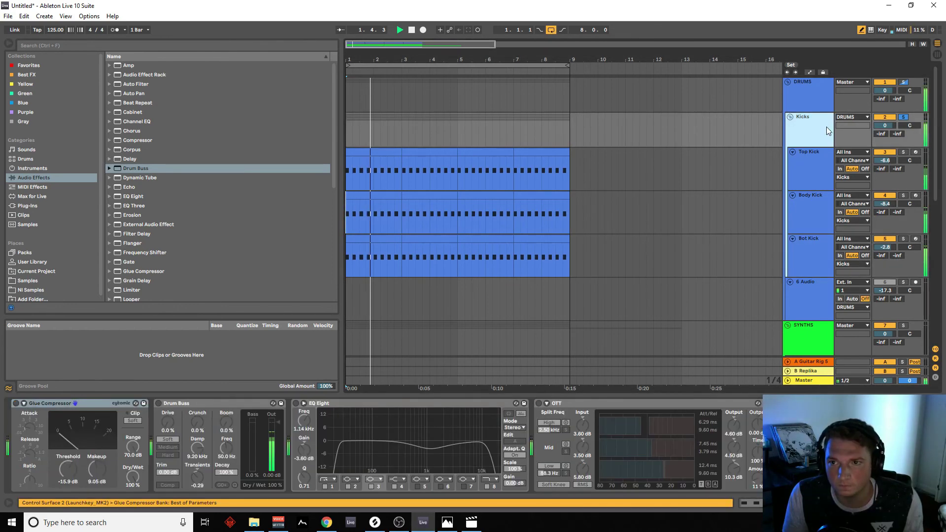
{"action": "left_click", "coordinate": [296, 403]}
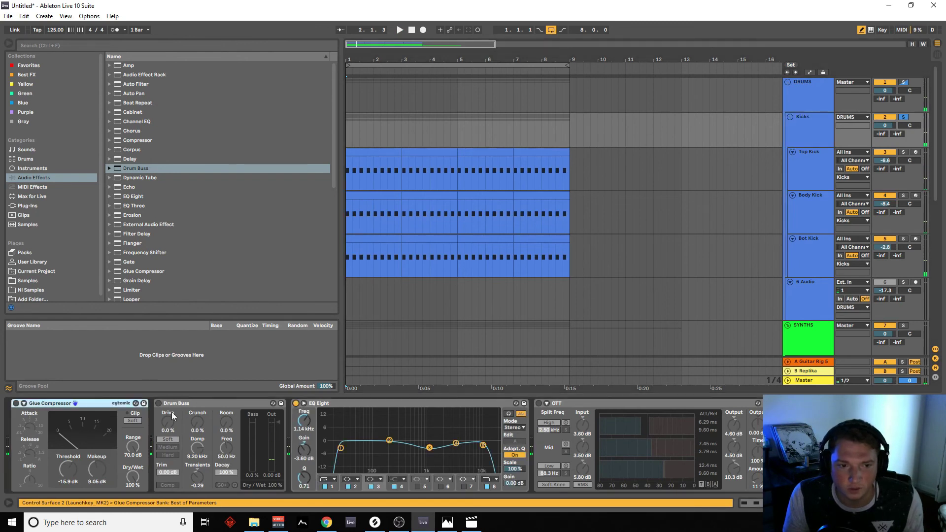
{"action": "left_click", "coordinate": [158, 402]}
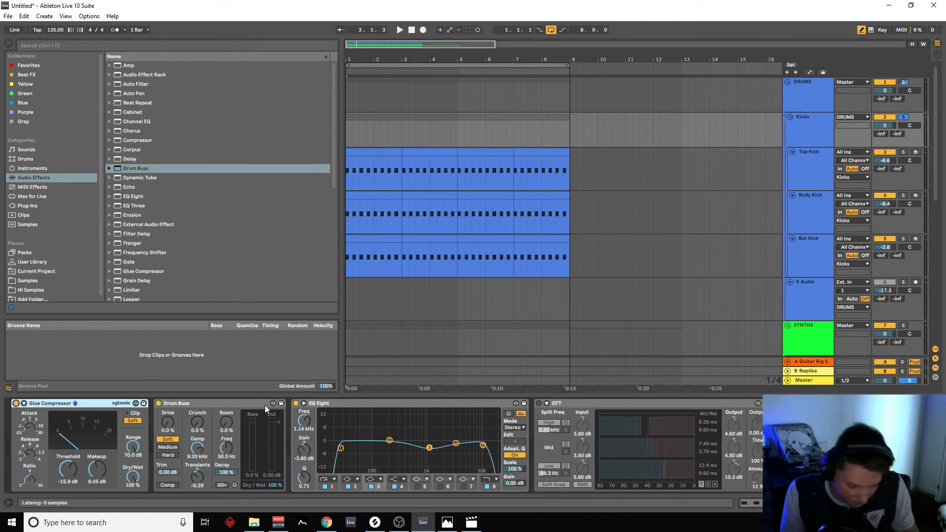
- During playback, set the Kicks group's EQ Eight band 2 to -0.62 dB at 176 Hz and its low cut to 26.7 Hz
{"action": "key", "text": "space"}
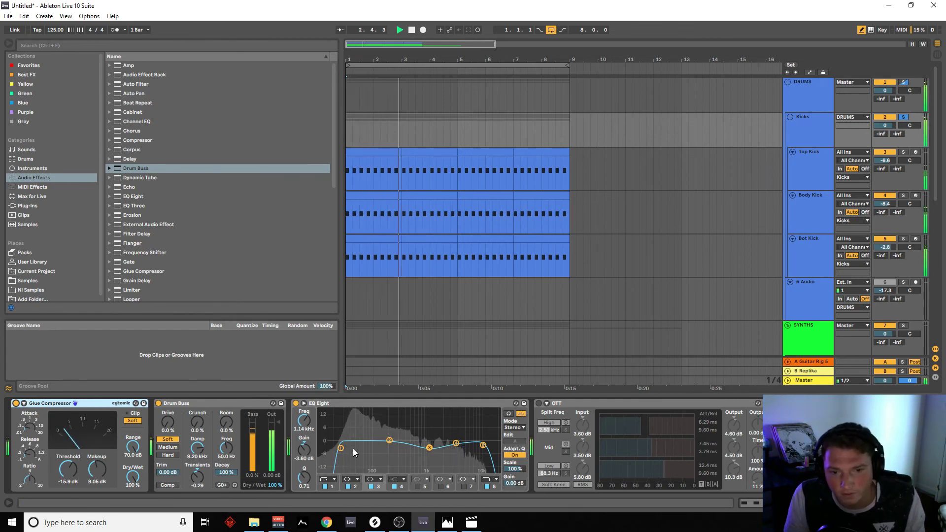
{"action": "left_click_drag", "start_coordinate": [390, 440], "coordinate": [386, 441]}
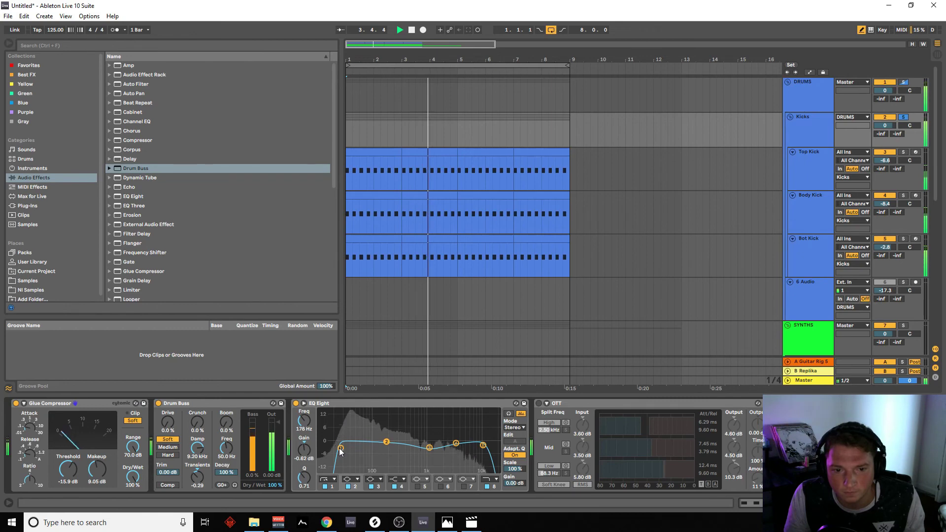
- Shorten the Bot Kick and Body Kick samples by moving their end points slightly earlier
{"action": "left_click", "coordinate": [815, 242]}
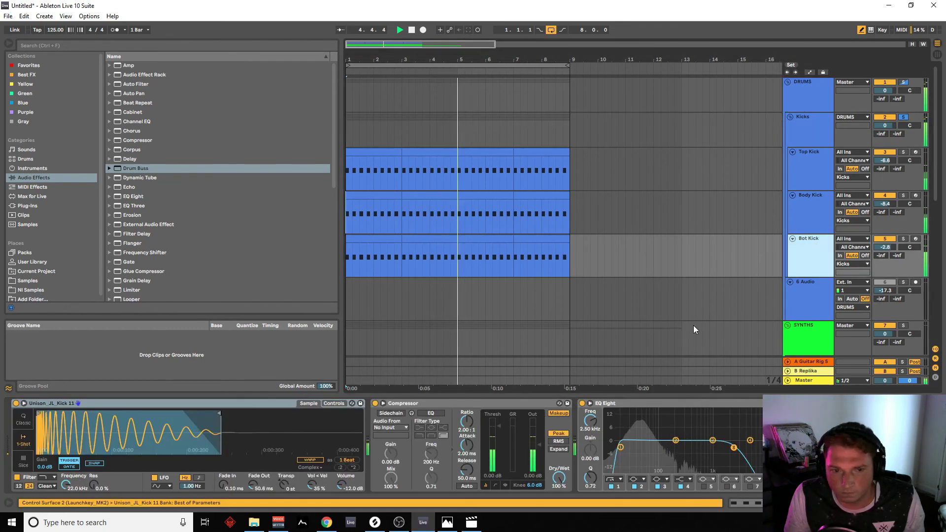
{"action": "left_click_drag", "start_coordinate": [219, 413], "coordinate": [205, 413]}
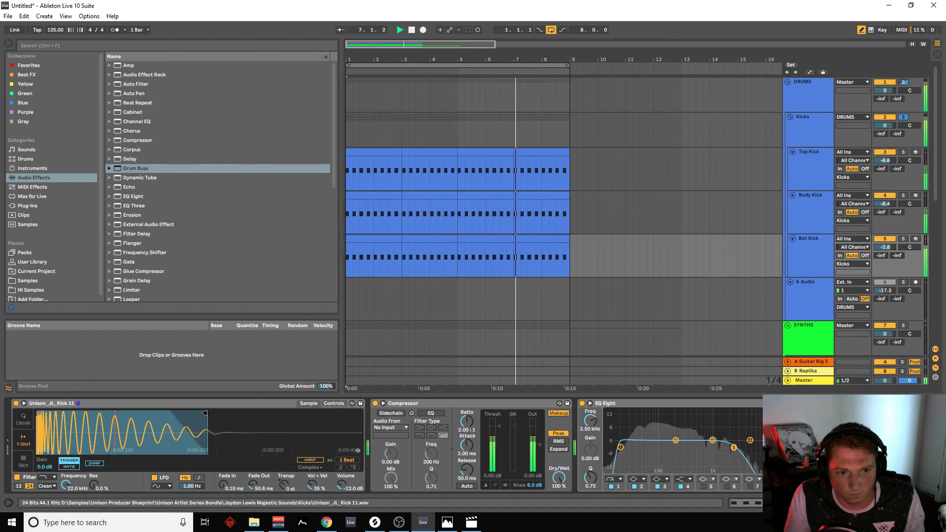
{"action": "key", "text": "space"}
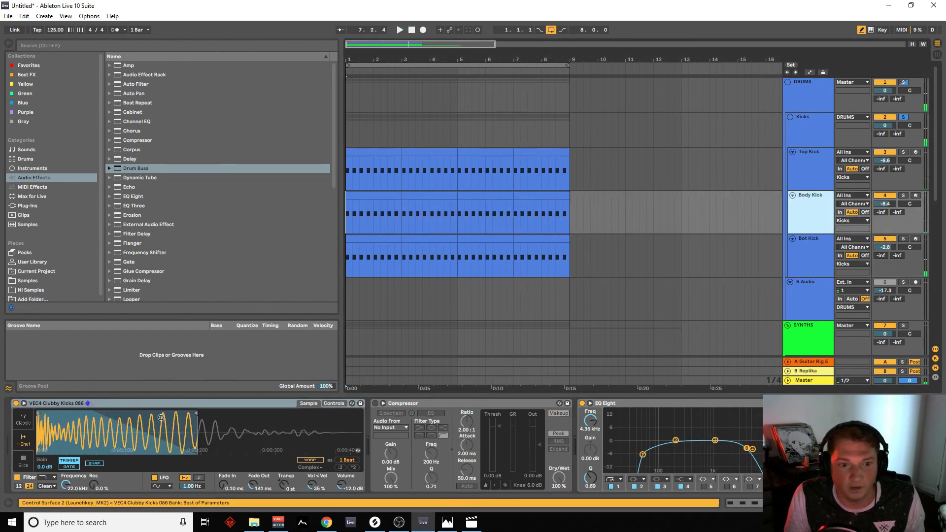
{"action": "left_click_drag", "start_coordinate": [193, 412], "coordinate": [189, 414]}
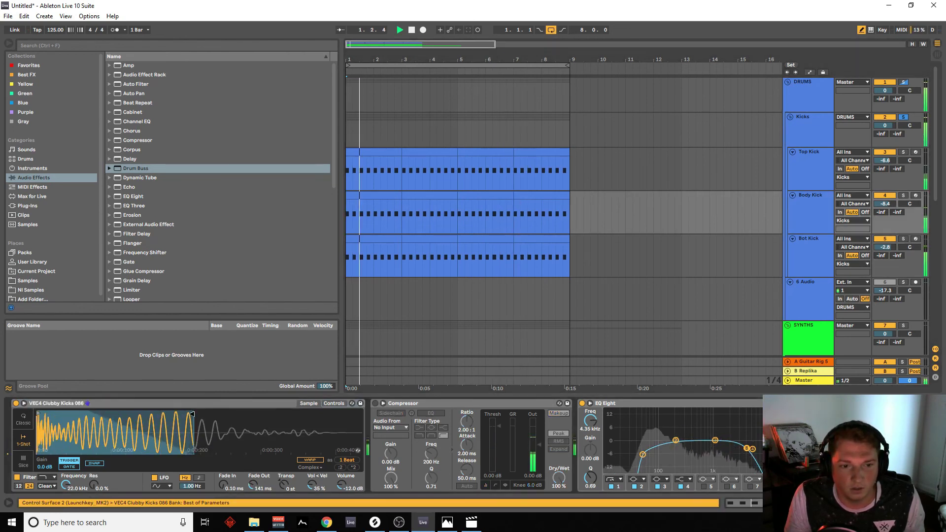
- Move the Top Kick sample's end point earlier, trim the Bot Kick sample's end slightly more, and stop playback
{"action": "left_click", "coordinate": [805, 171]}
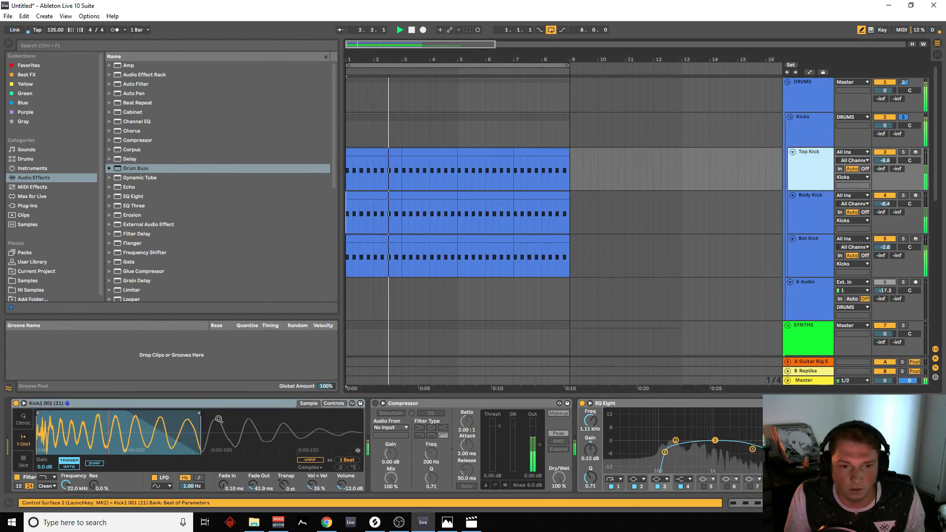
{"action": "left_click_drag", "start_coordinate": [199, 413], "coordinate": [189, 416]}
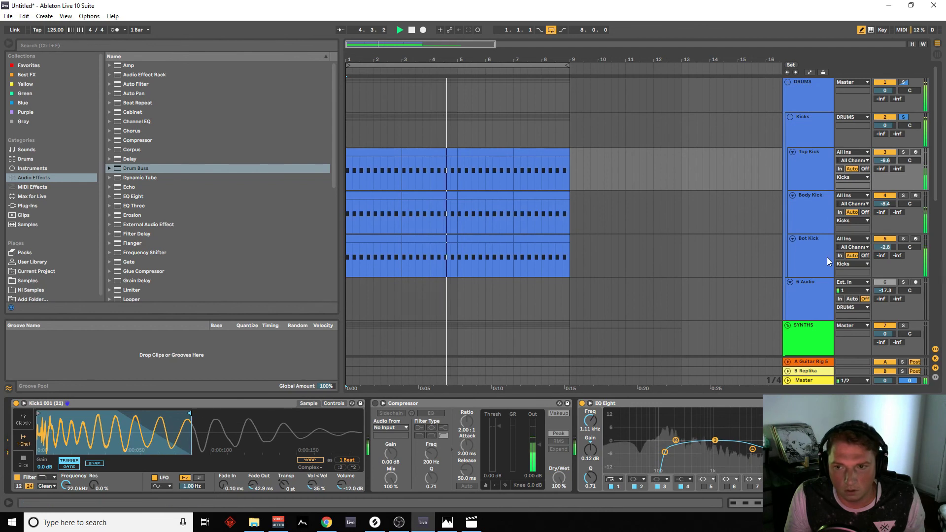
{"action": "left_click", "coordinate": [797, 267]}
{"action": "mouse_move", "coordinate": [202, 412]}
{"action": "left_mouse_down"}
{"action": "mouse_move", "coordinate": [191, 416]}
{"action": "mouse_move", "coordinate": [201, 415]}
{"action": "left_mouse_up"}
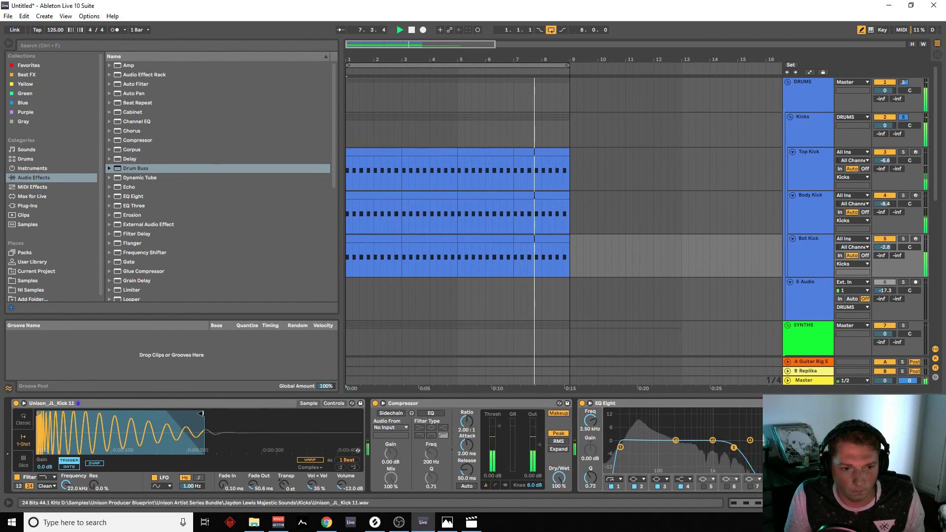
{"action": "left_click", "coordinate": [620, 447]}
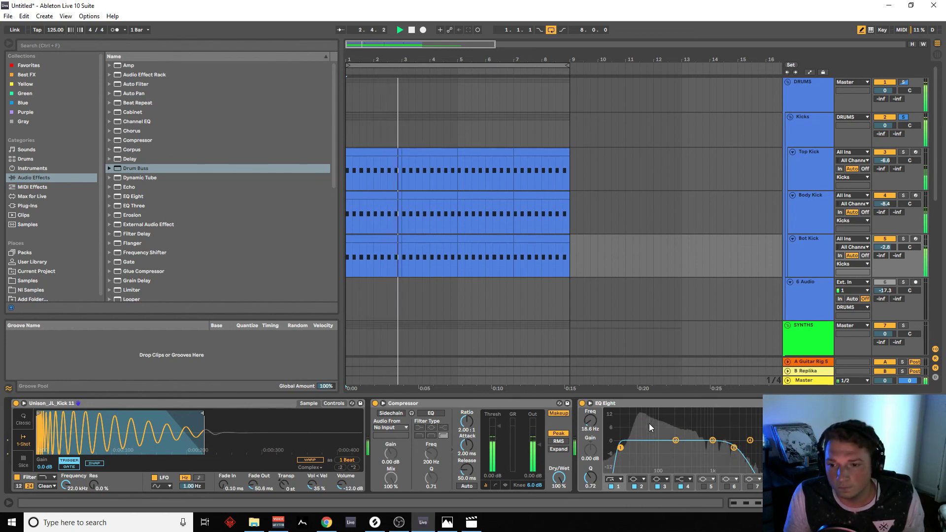
{"action": "key", "text": "space"}
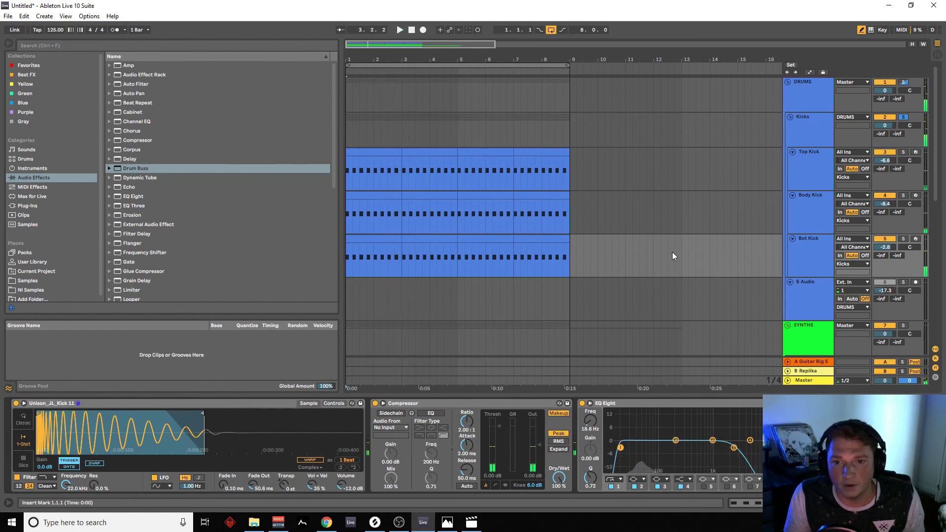
- Unsolo the DRUMS and Kicks groups so the kicks can be heard with the other tracks
{"action": "left_click", "coordinate": [626, 255]}
{"action": "left_click_drag", "start_coordinate": [412, 45], "coordinate": [423, 17]}
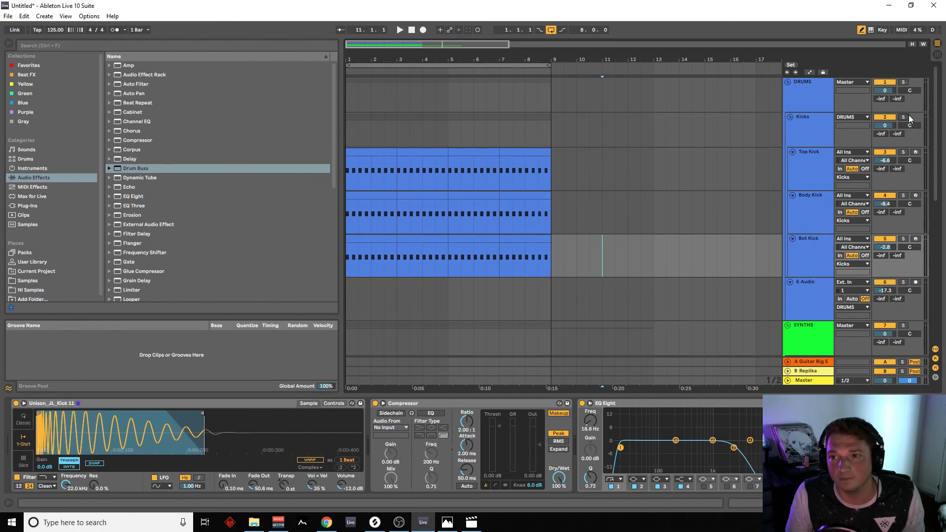
- Play the full loop from bar 1 and lower the Kicks group's volume to -3.3 dB against the synths
{"action": "left_click", "coordinate": [350, 125]}
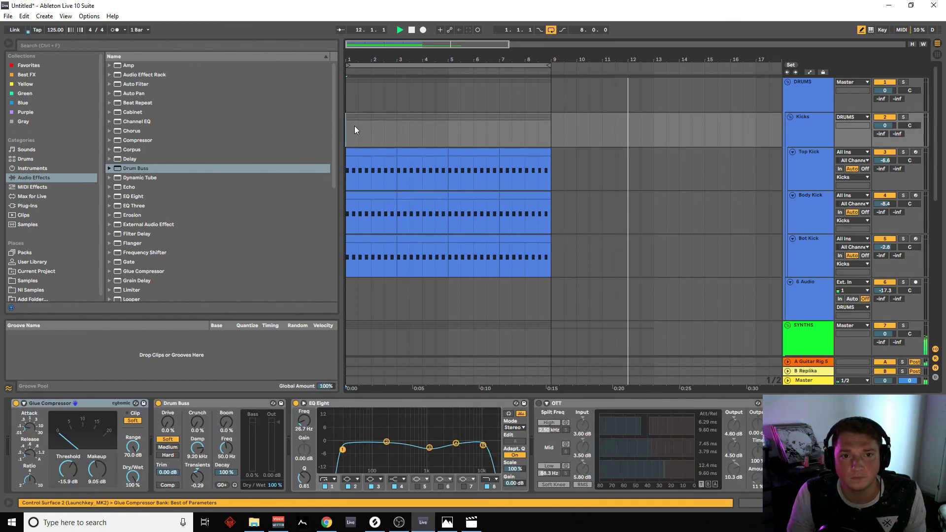
{"action": "key", "text": "space"}
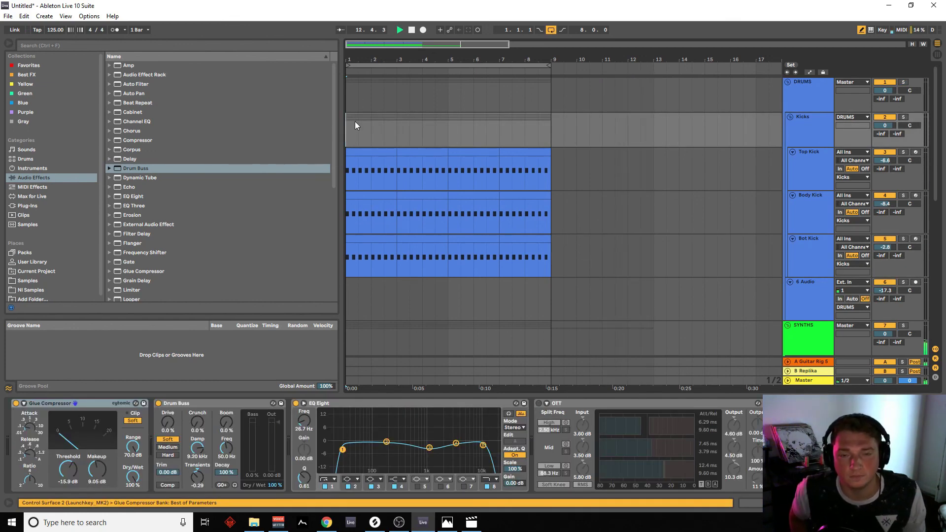
{"action": "key", "text": "space"}
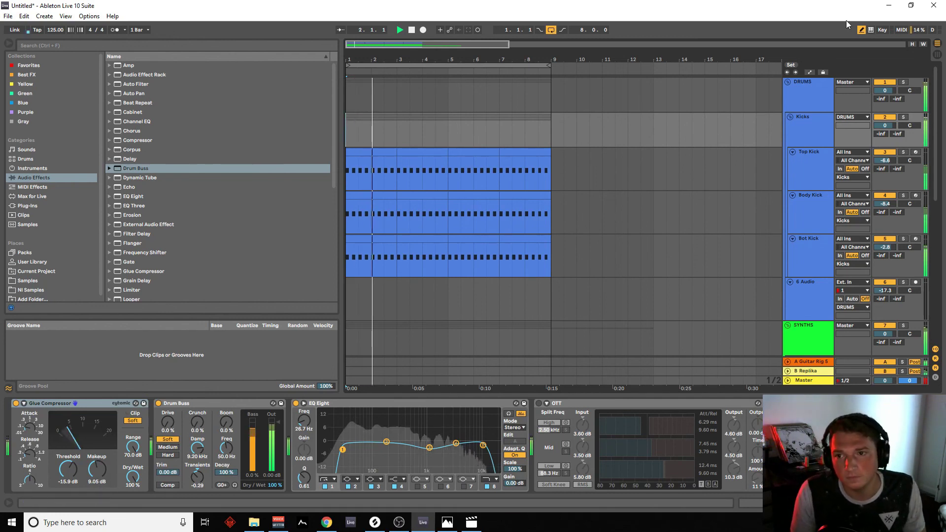
{"action": "left_click_drag", "start_coordinate": [885, 125], "coordinate": [884, 141]}
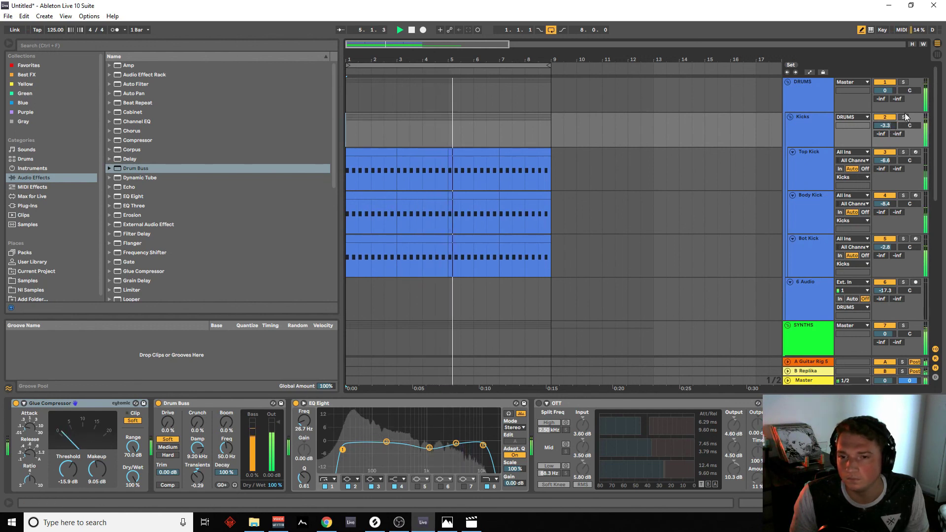
{"action": "scroll", "coordinate": [598, 279], "scroll_direction": "down", "scroll_amount": 5}
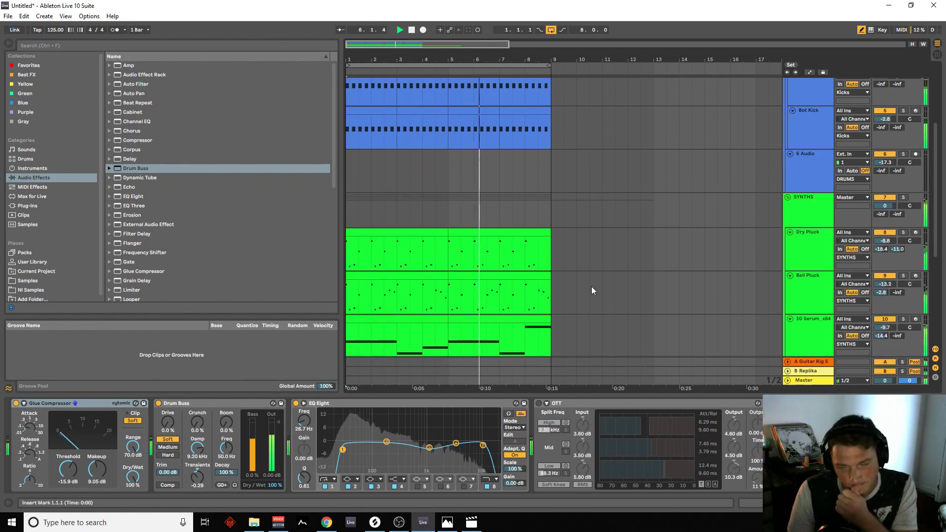